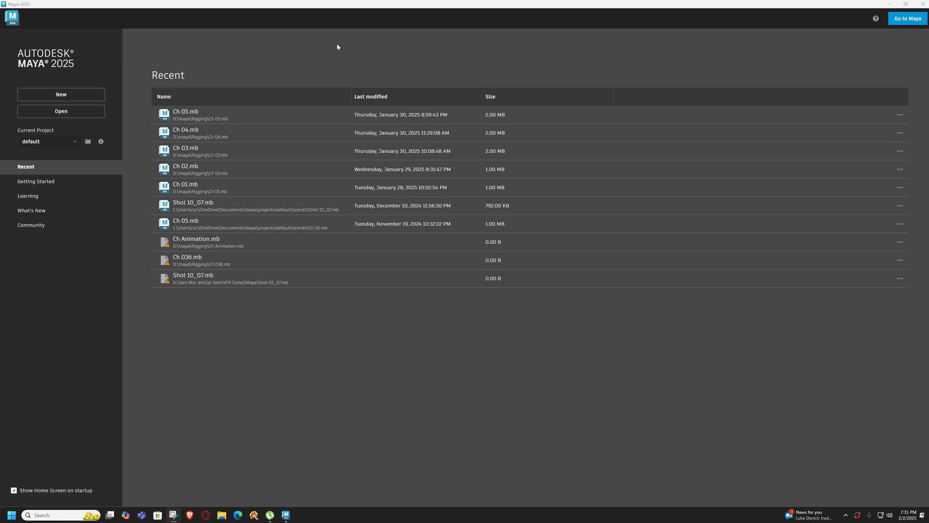
# Create a new scene and bring up the curve tools with the Modeling menu set active
pyautogui.click(61, 94)
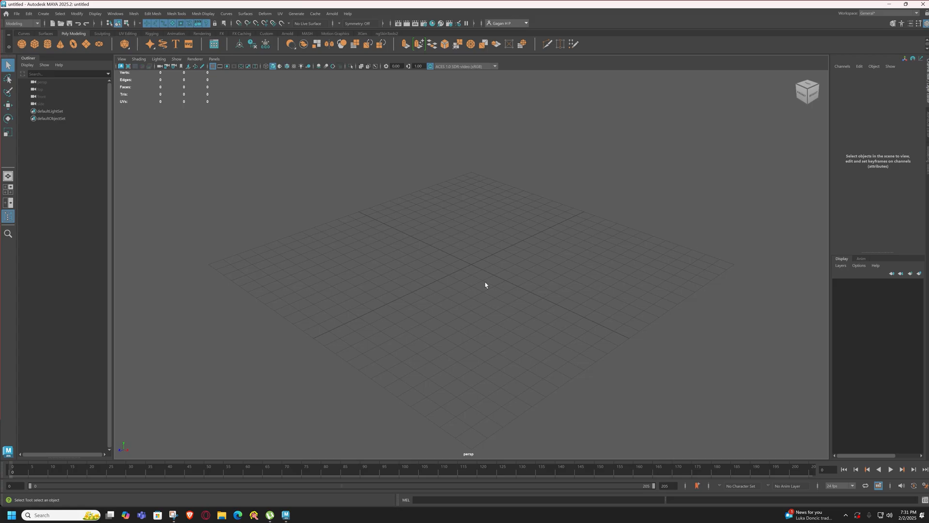
pyautogui.click(24, 34)
pyautogui.click(25, 24)
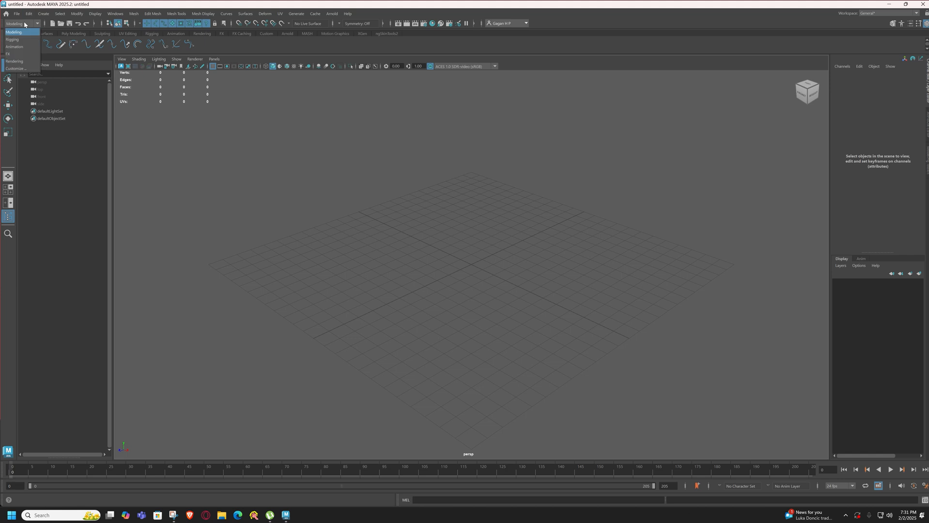
pyautogui.click(26, 34)
pyautogui.click(23, 24)
pyautogui.click(19, 33)
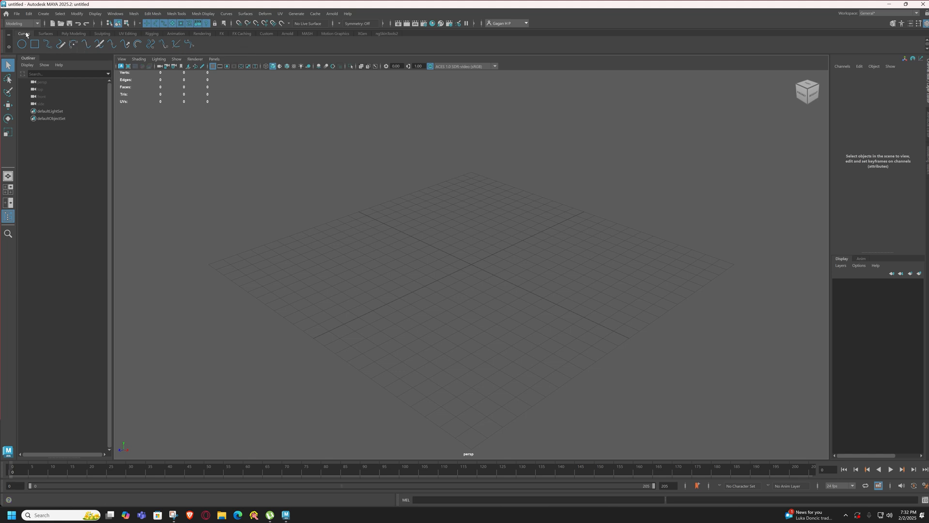
pyautogui.click(43, 13)
pyautogui.moveTo(75, 34)
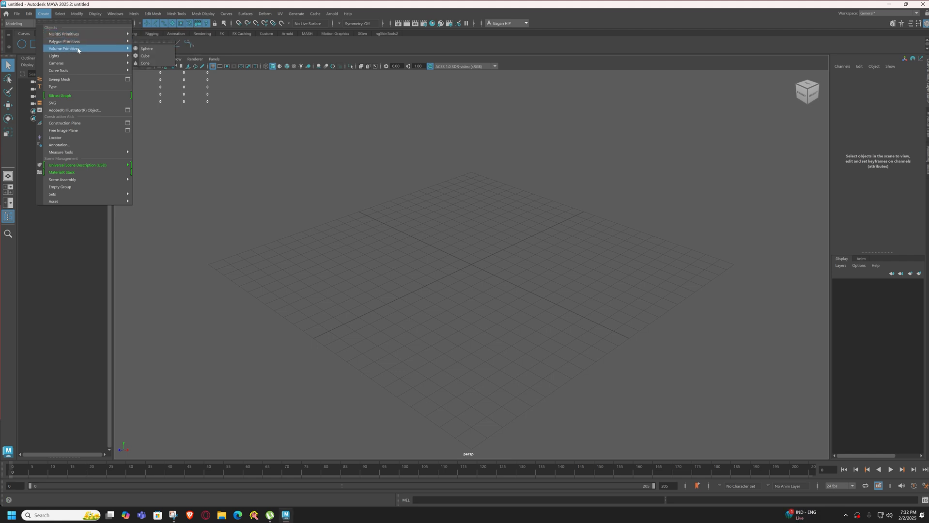
pyautogui.moveTo(62, 72)
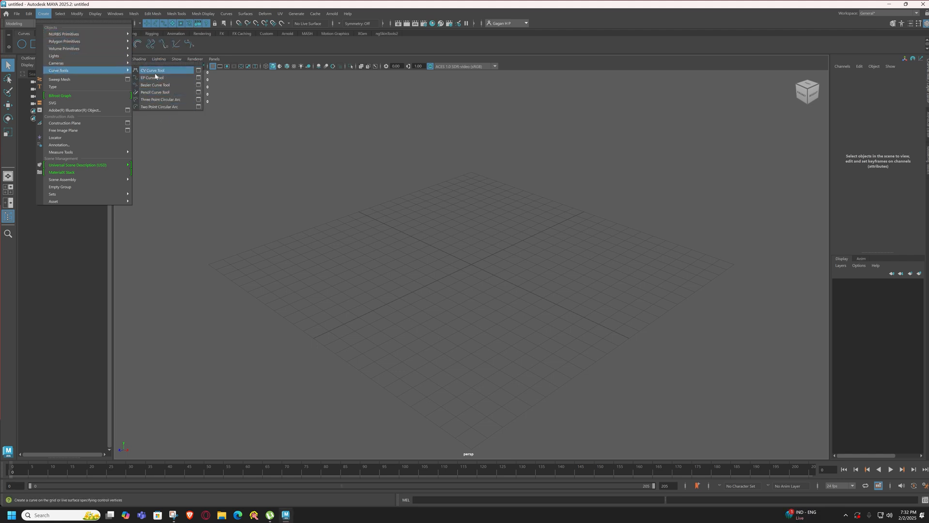
pyautogui.click(293, 144)
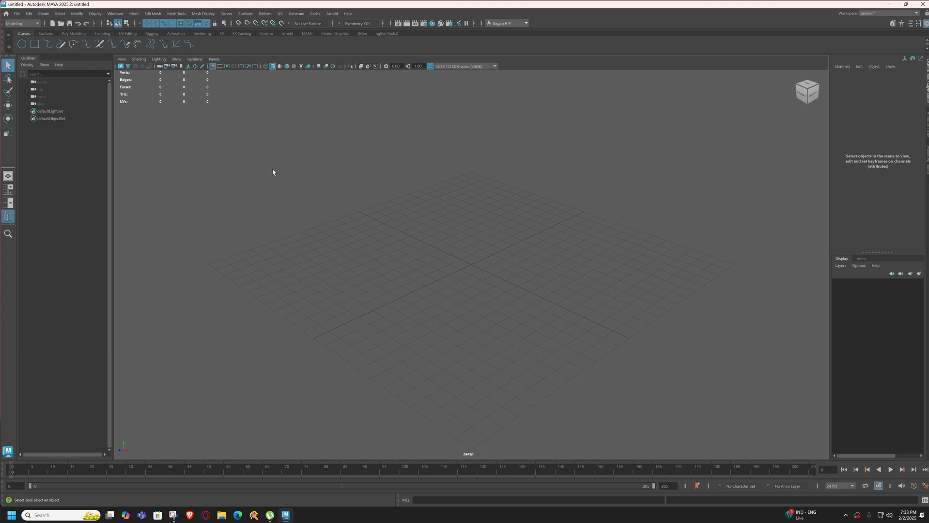
# In the front view, begin an EP curve at about X 0, Y 2, with a second point about 2 units toward negative X
pyautogui.press('space')
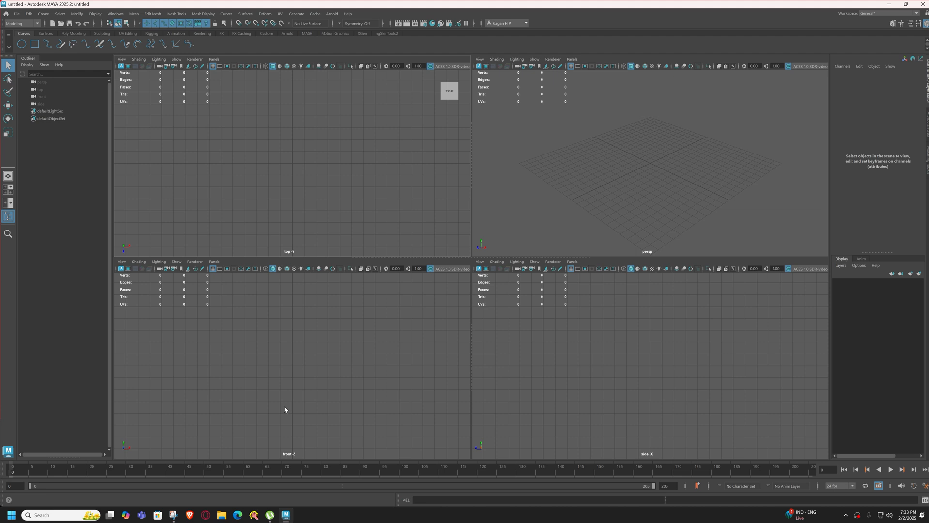
pyautogui.press('space')
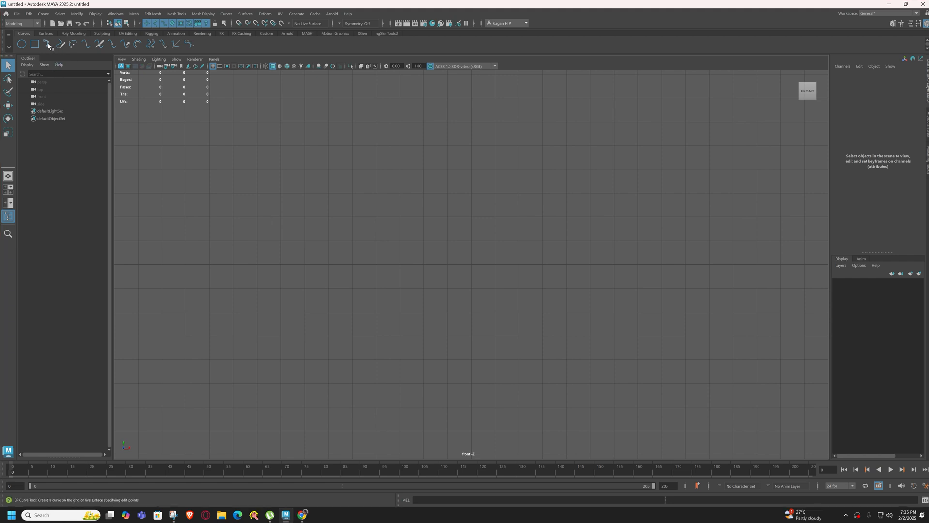
pyautogui.click(44, 13)
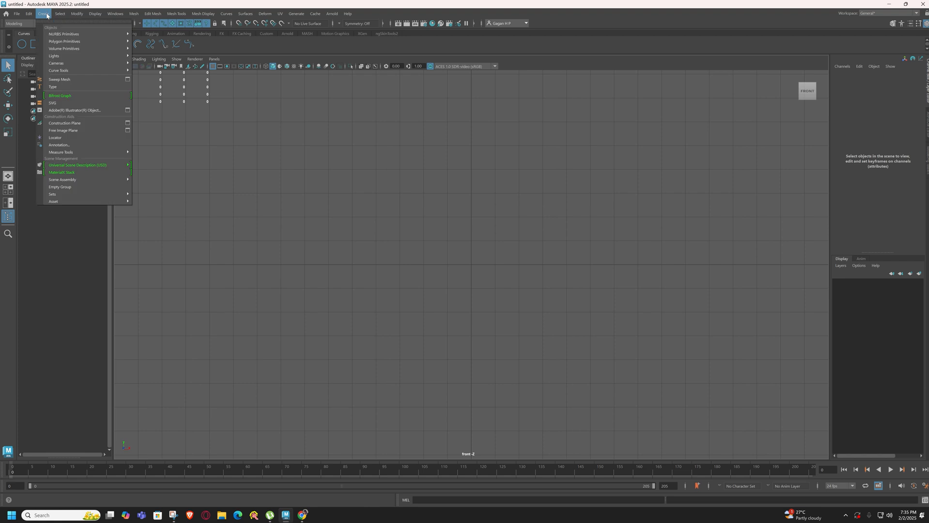
pyautogui.moveTo(76, 71)
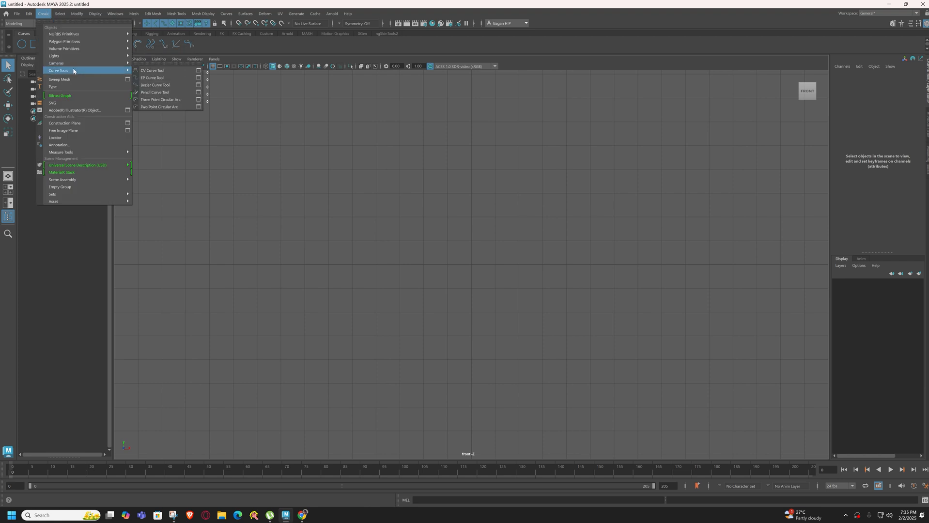
pyautogui.click(162, 80)
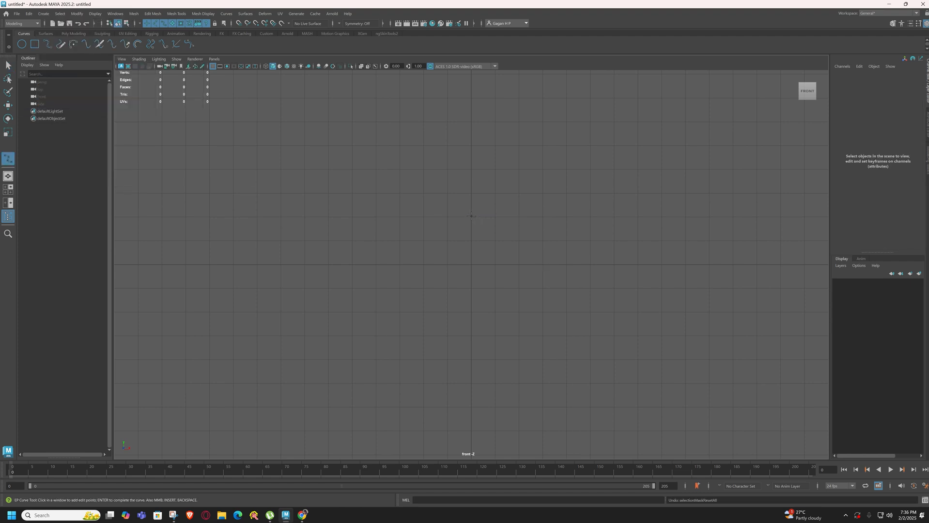
pyautogui.click(471, 217)
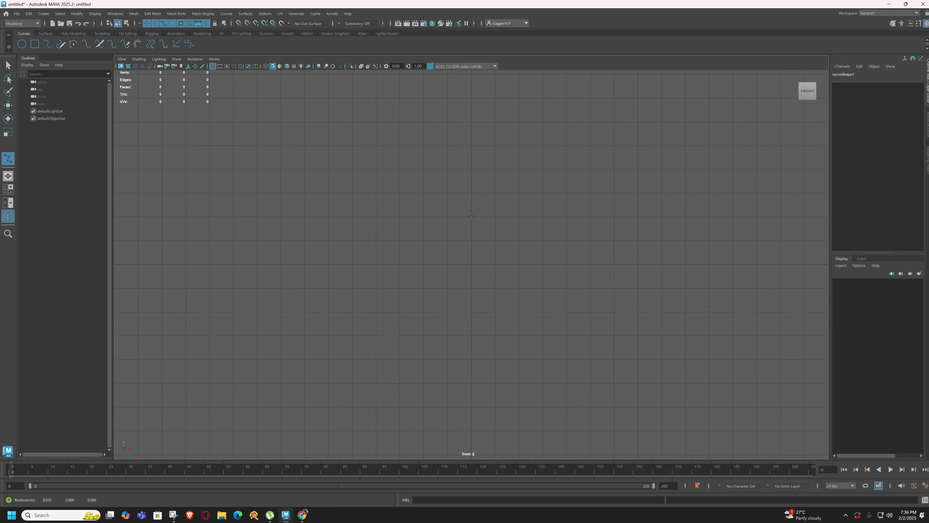
pyautogui.click(423, 214)
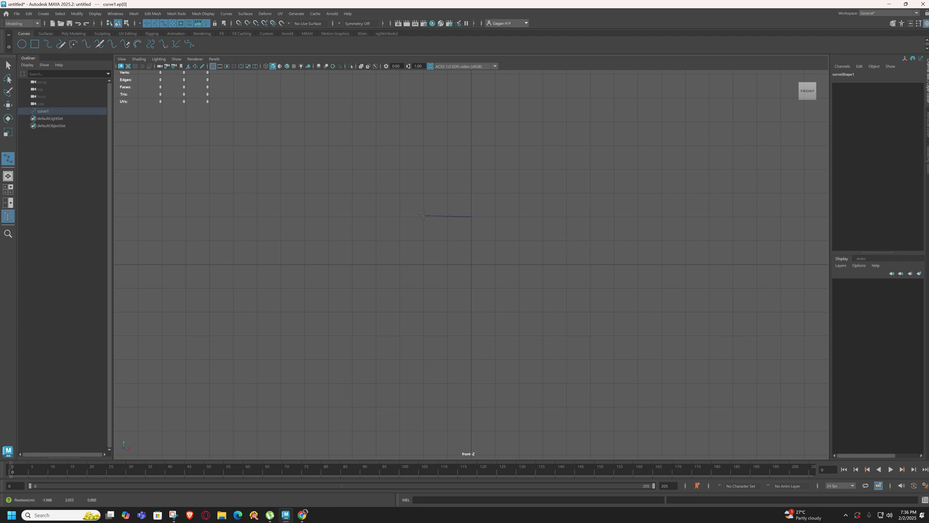
# Continue the EP curve over the rim and down the outer side of the goblet bowl toward the stem
pyautogui.click(492, 207)
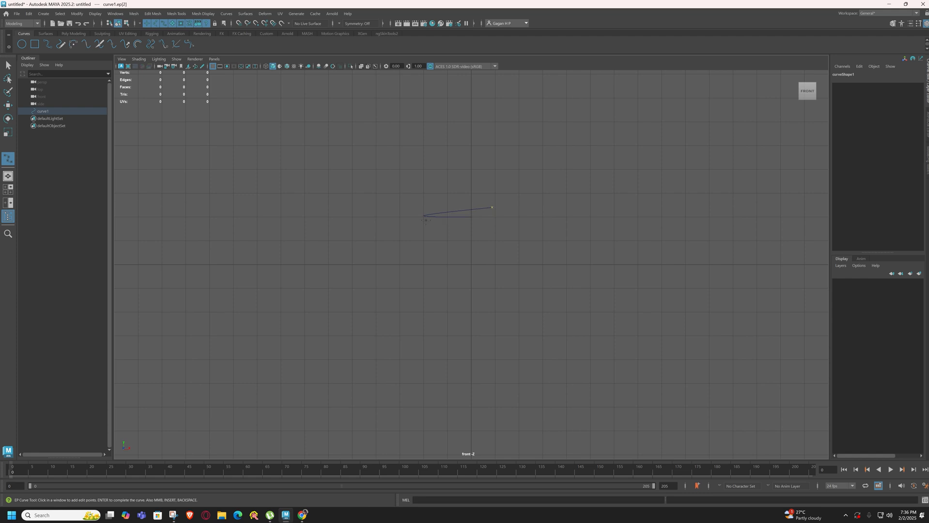
pyautogui.hotkey('ctrl', 'z')
pyautogui.click(493, 206)
pyautogui.scroll(5, 434, 220)
pyautogui.scroll(-5, 533, 160)
pyautogui.click(518, 290)
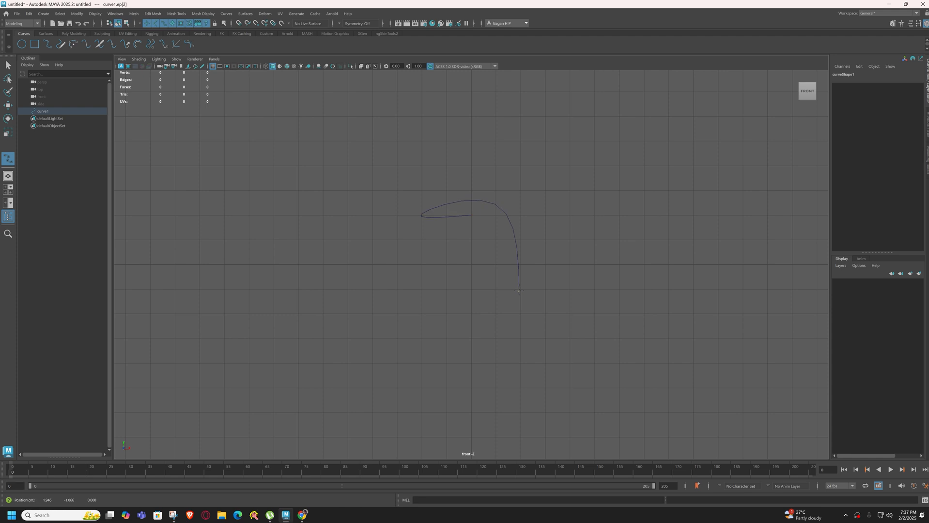
pyautogui.click(498, 362)
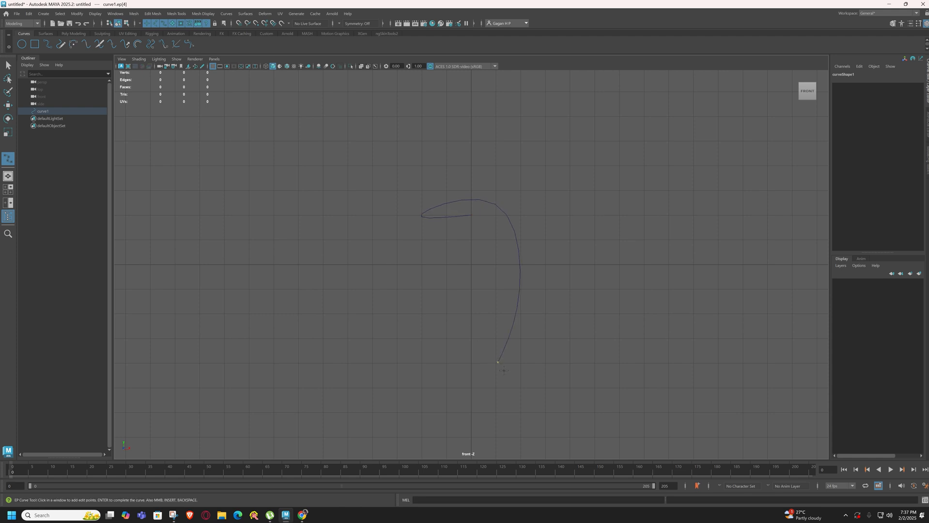
# Extend the curve through the stem and flared foot back to the vertical centre axis, and finish the profile
pyautogui.click(519, 422)
pyautogui.moveTo(548, 439); pyautogui.dragTo(542, 368)
pyautogui.hotkey('ctrl', 'z')
pyautogui.hotkey('ctrl', 'z')
pyautogui.keyDown('alt'); pyautogui.moveTo(564, 391); pyautogui.dragTo(572, 282, button='middle'); pyautogui.keyUp('alt')
pyautogui.click(548, 349)
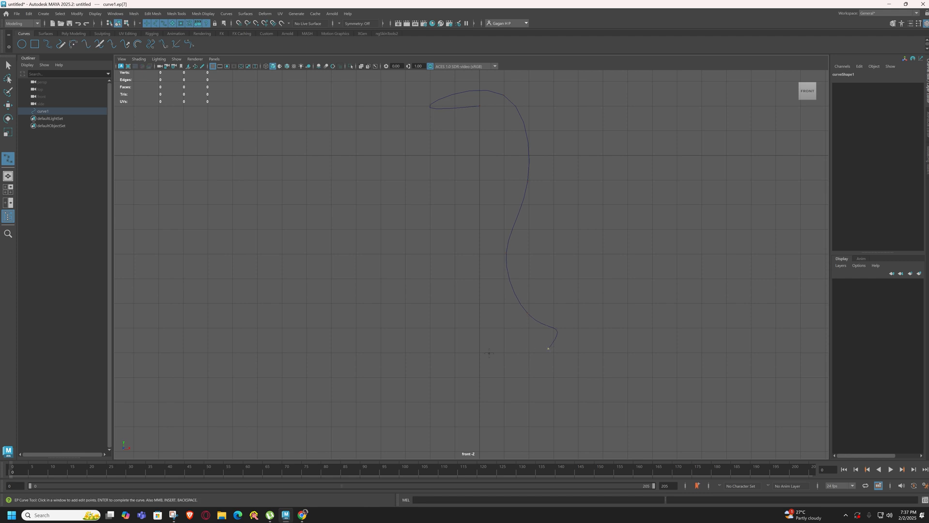
pyautogui.click(477, 351)
pyautogui.hotkey('ctrl', 'z')
pyautogui.press('Return')
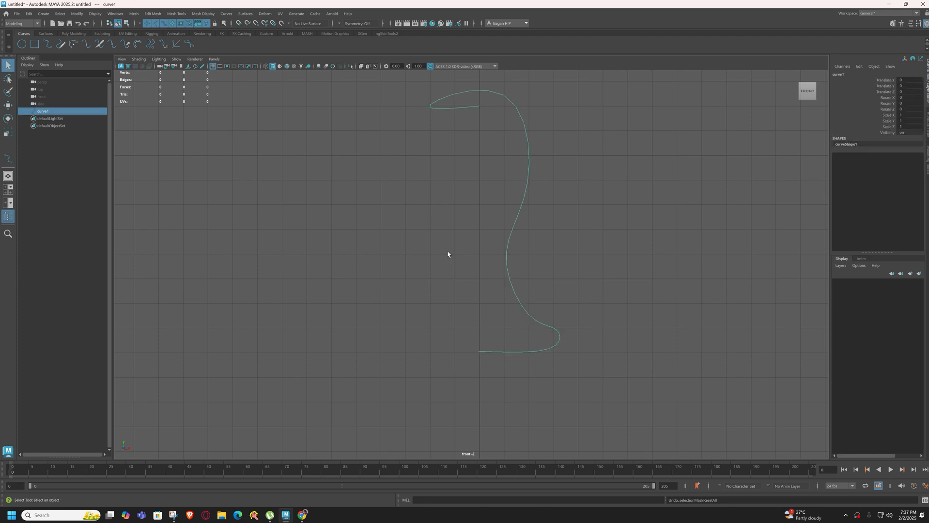
# Move the curve's stem control vertex inward to about X 0 and the control vertex above it slightly outward
pyautogui.rightClick(511, 251)
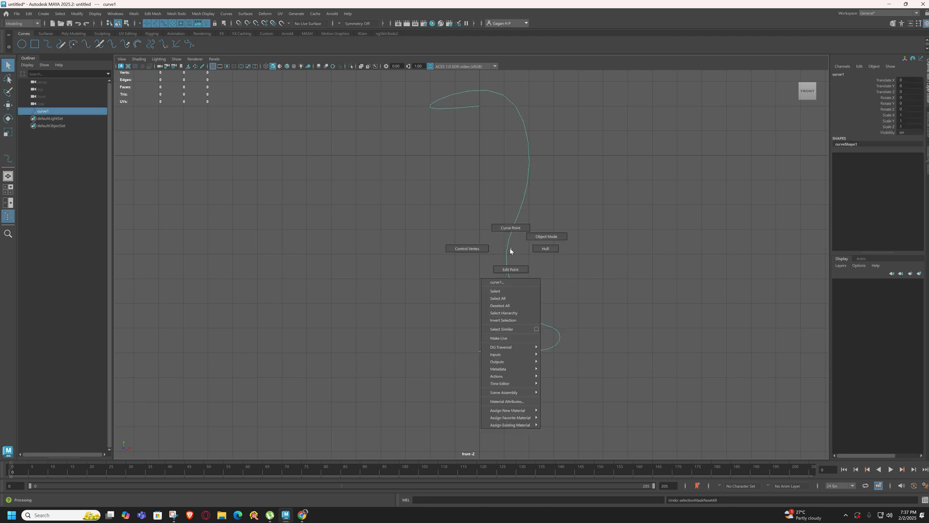
pyautogui.click(460, 250)
pyautogui.moveTo(473, 238); pyautogui.dragTo(497, 270)
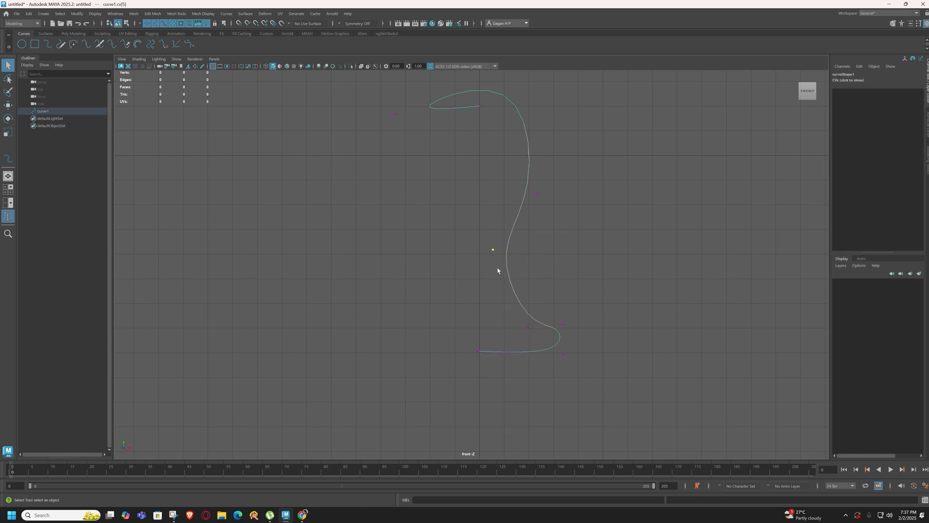
pyautogui.click(7, 106)
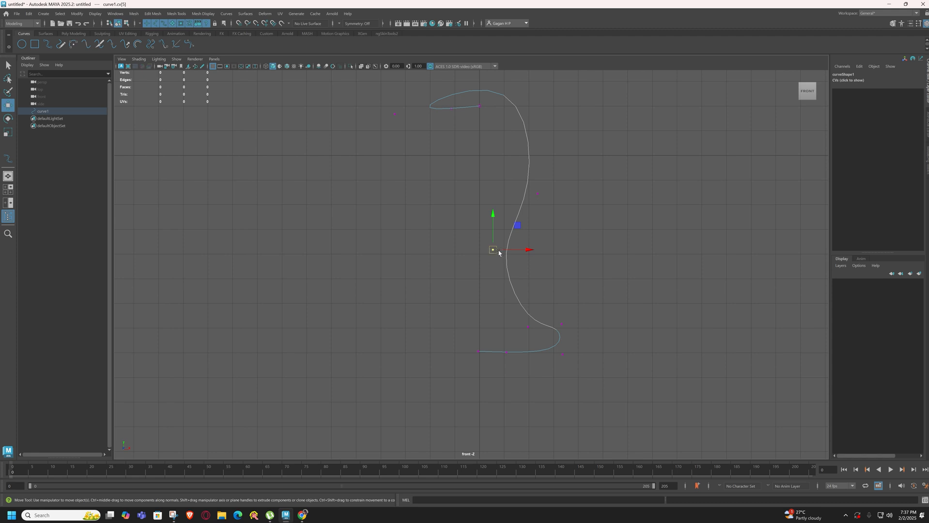
pyautogui.moveTo(509, 250); pyautogui.dragTo(495, 251)
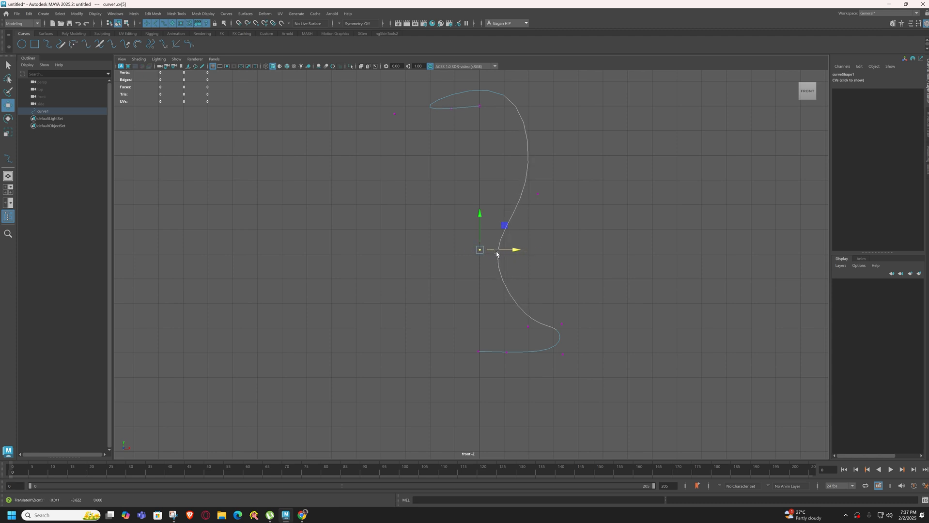
pyautogui.click(538, 193)
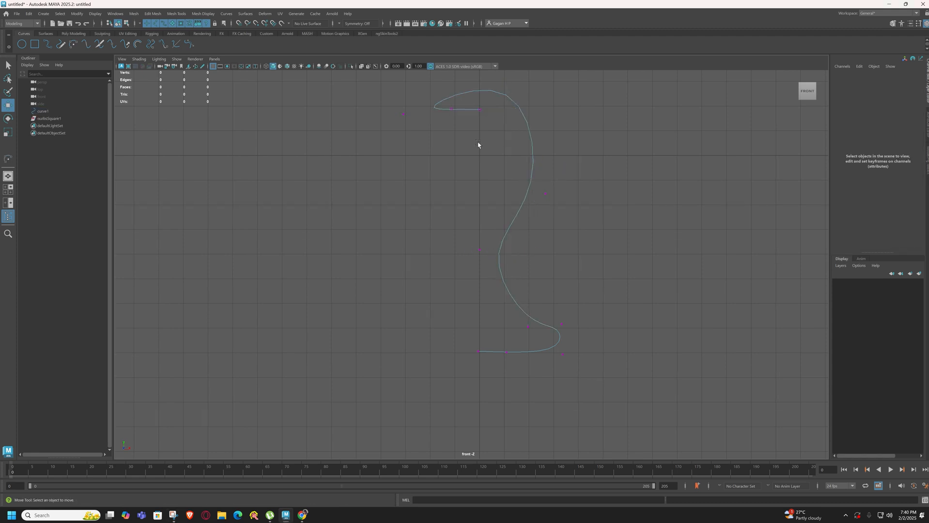
# Lower the curve's starting control vertex to about Y -1.3 and pull the second control vertex outward past the bowl's outer side
pyautogui.click(479, 108)
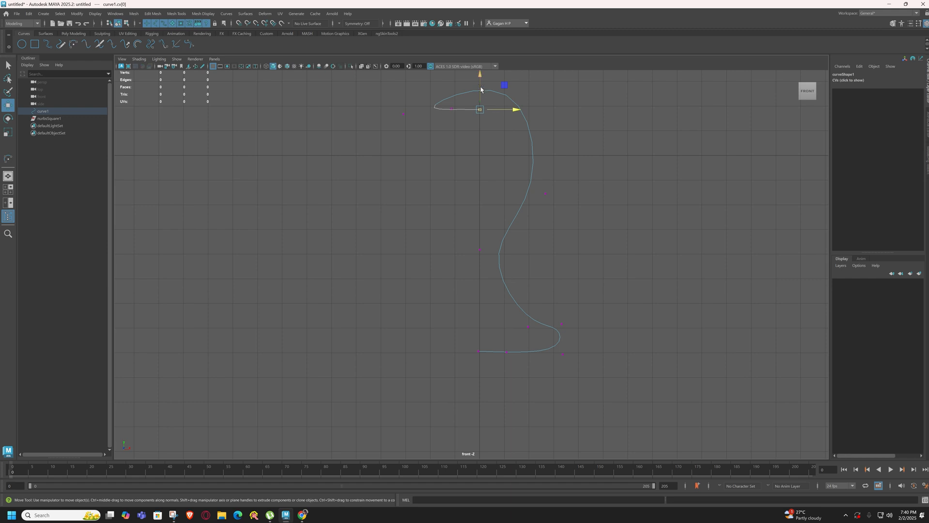
pyautogui.moveTo(480, 89); pyautogui.dragTo(476, 167)
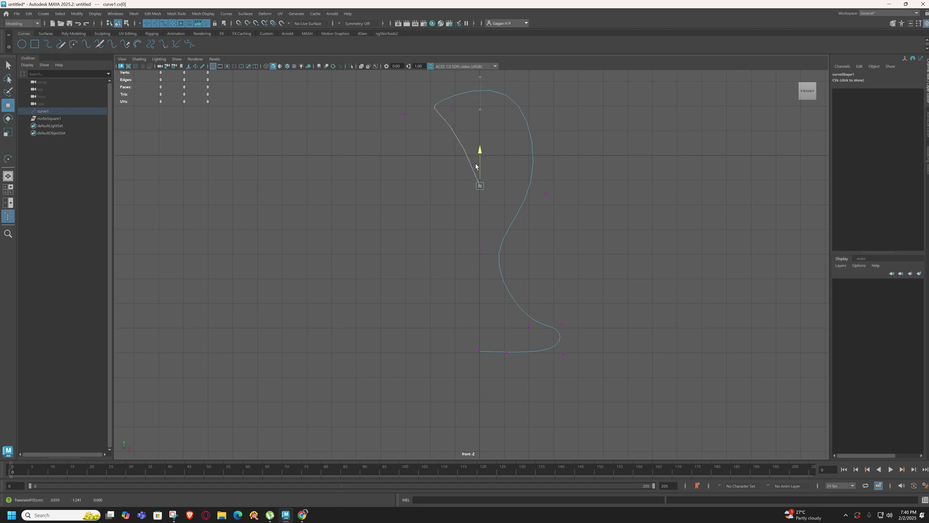
pyautogui.click(450, 108)
pyautogui.click(474, 107)
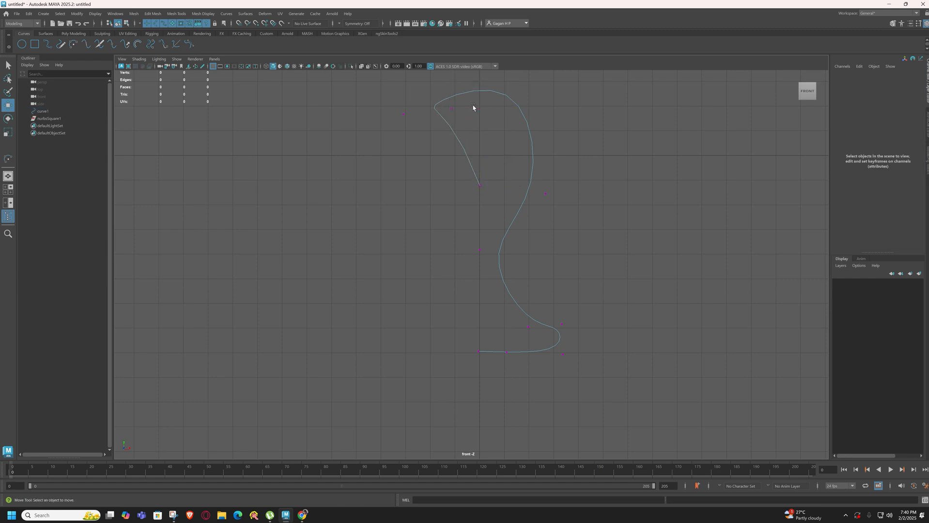
pyautogui.click(478, 107)
pyautogui.moveTo(504, 108); pyautogui.dragTo(579, 110)
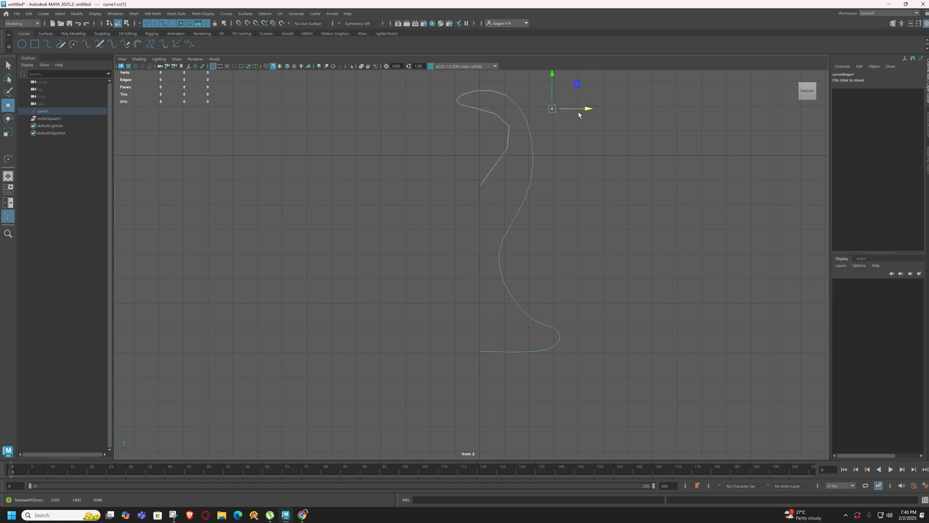
# Adjust the starting, second and rim control vertices so the curve's inner wall follows the bowl's outer side
pyautogui.click(479, 185)
pyautogui.moveTo(483, 184); pyautogui.dragTo(530, 207)
pyautogui.moveTo(383, 101); pyautogui.dragTo(431, 113)
pyautogui.click(552, 109)
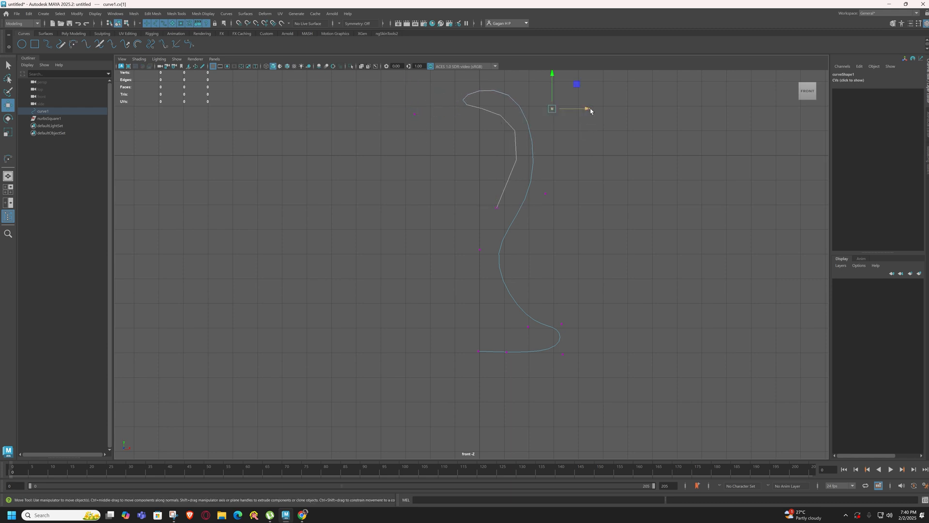
pyautogui.moveTo(589, 107)
pyautogui.mouseDown()
pyautogui.moveTo(577, 109)
pyautogui.moveTo(582, 115)
pyautogui.mouseUp()
pyautogui.click(580, 167)
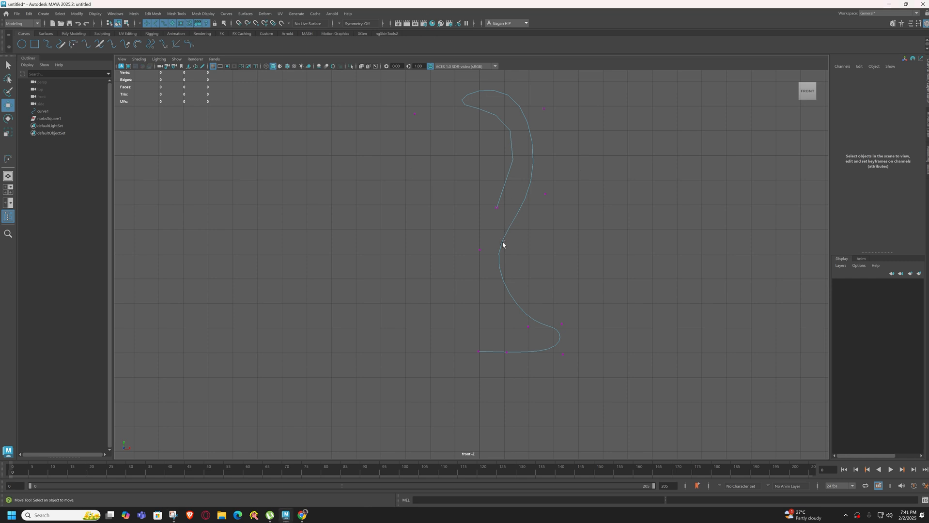
# Return the profile curve to object mode and Revolve it into a goblet surface in the perspective view
pyautogui.moveTo(499, 239); pyautogui.dragTo(577, 219, button='right')
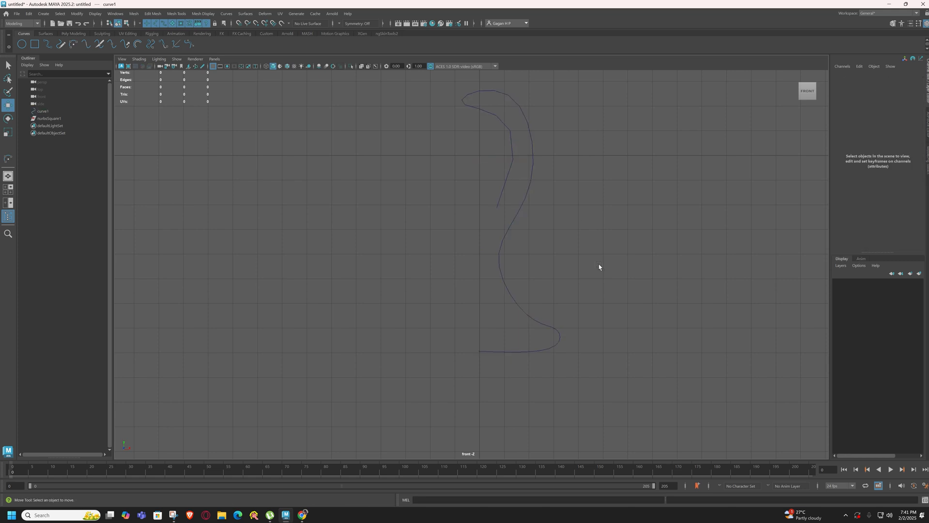
pyautogui.click(501, 278)
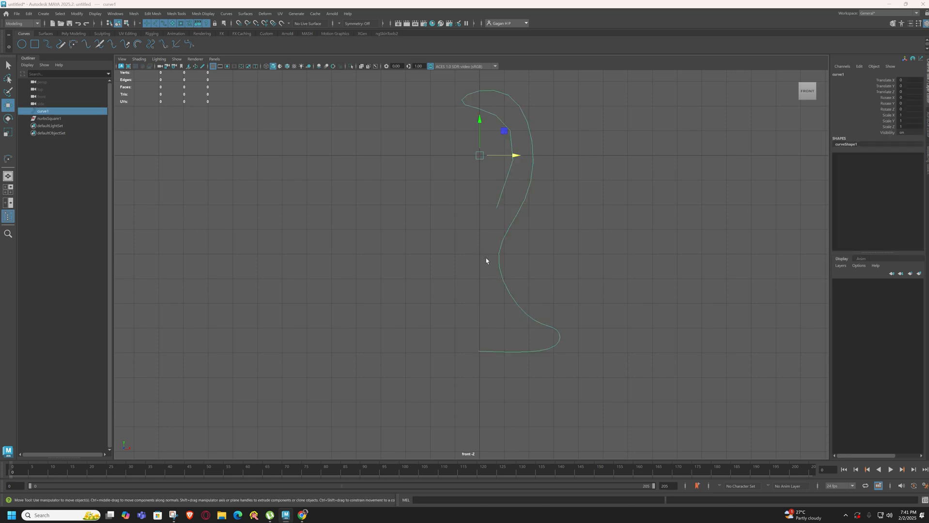
pyautogui.press('space')
pyautogui.press('space')
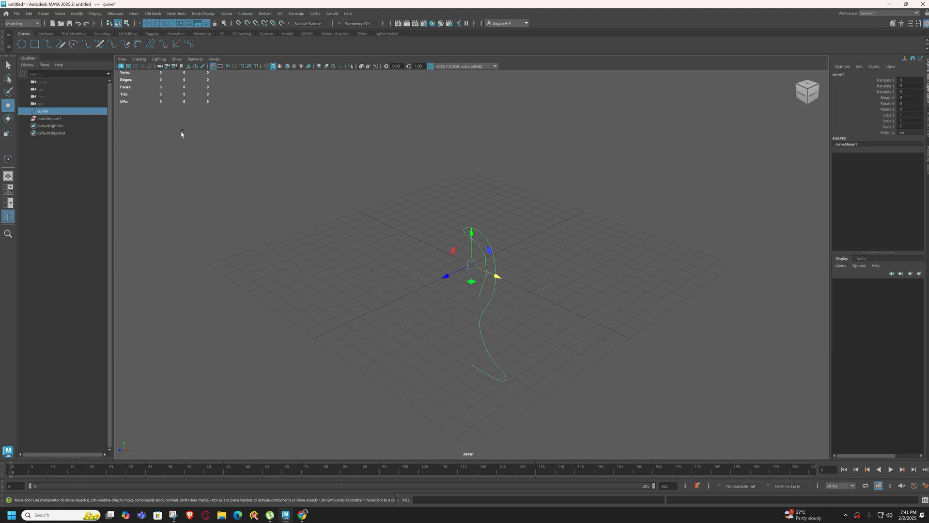
pyautogui.click(43, 35)
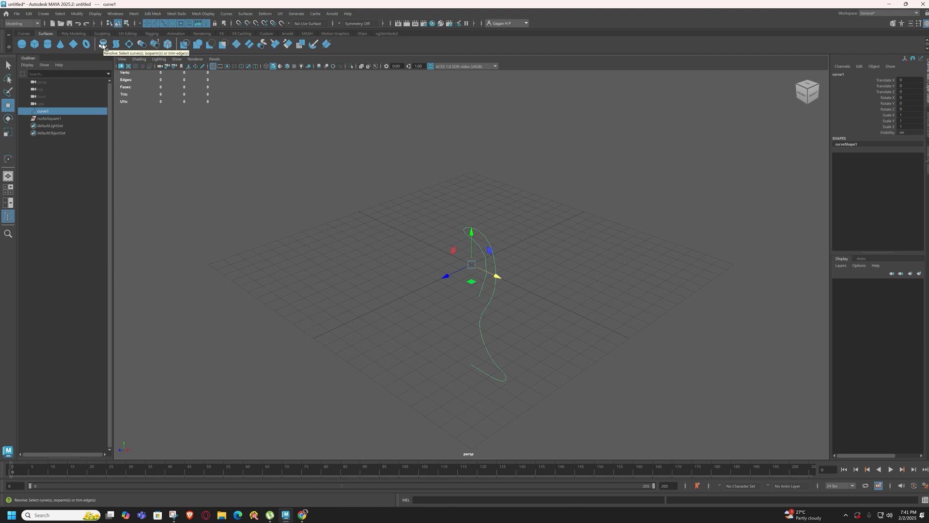
pyautogui.hotkey('ctrl', 'z')
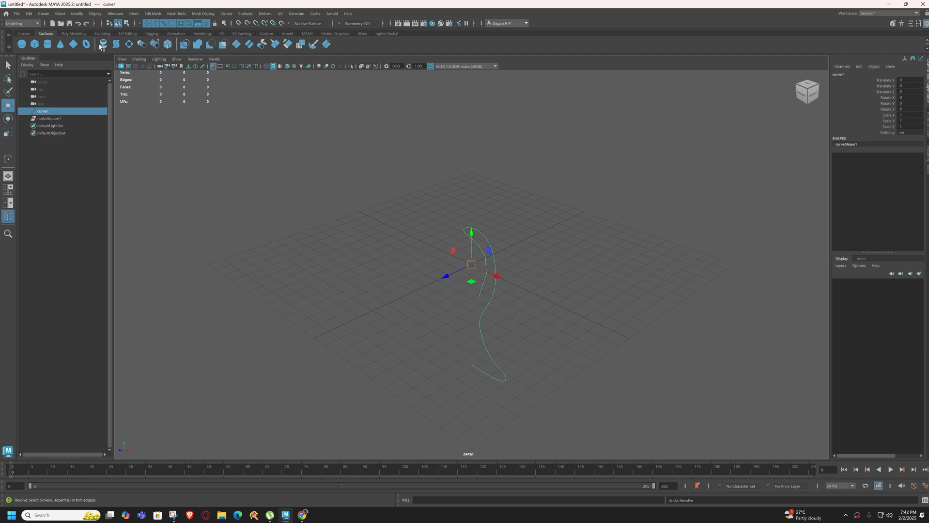
pyautogui.click(103, 45)
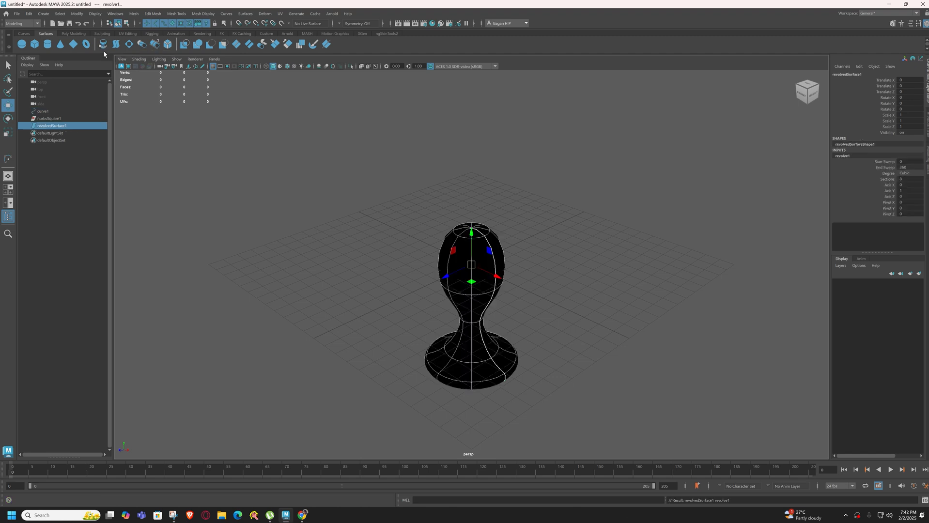
# Move the revolved goblet along X to stand beside its profile curve, and select the curve
pyautogui.keyDown('alt'); pyautogui.moveTo(547, 292); pyautogui.dragTo(326, 245); pyautogui.keyUp('alt')
pyautogui.keyDown('alt'); pyautogui.moveTo(623, 268); pyautogui.dragTo(471, 298); pyautogui.keyUp('alt')
pyautogui.click(487, 244)
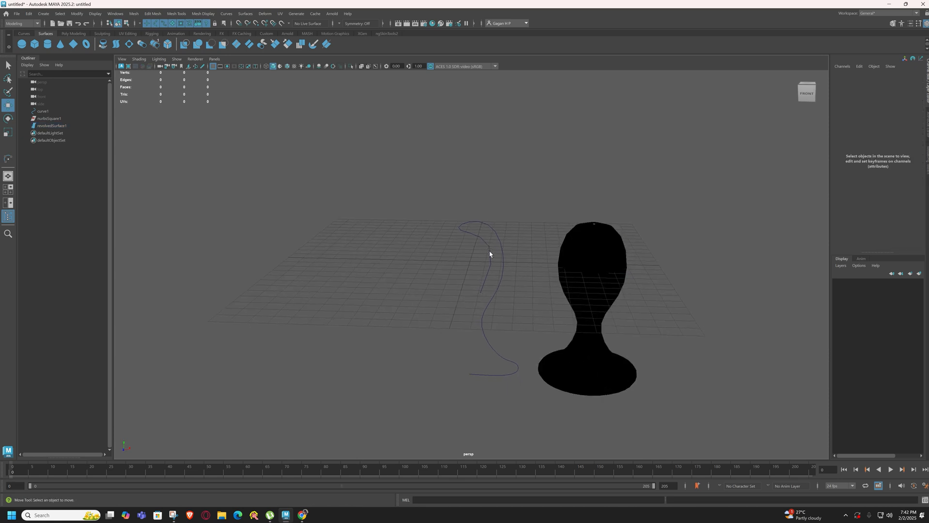
pyautogui.click(490, 252)
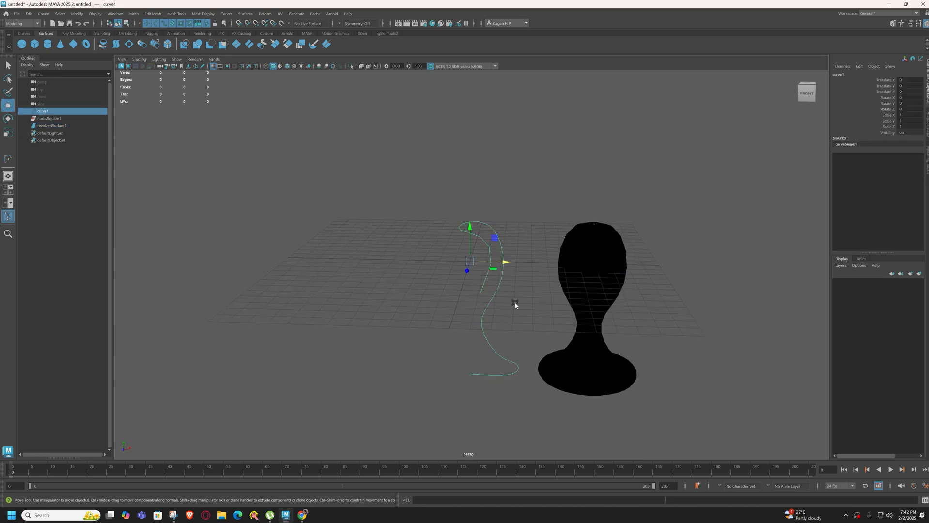
# Reverse the surface direction of the revolved goblet
pyautogui.click(561, 247)
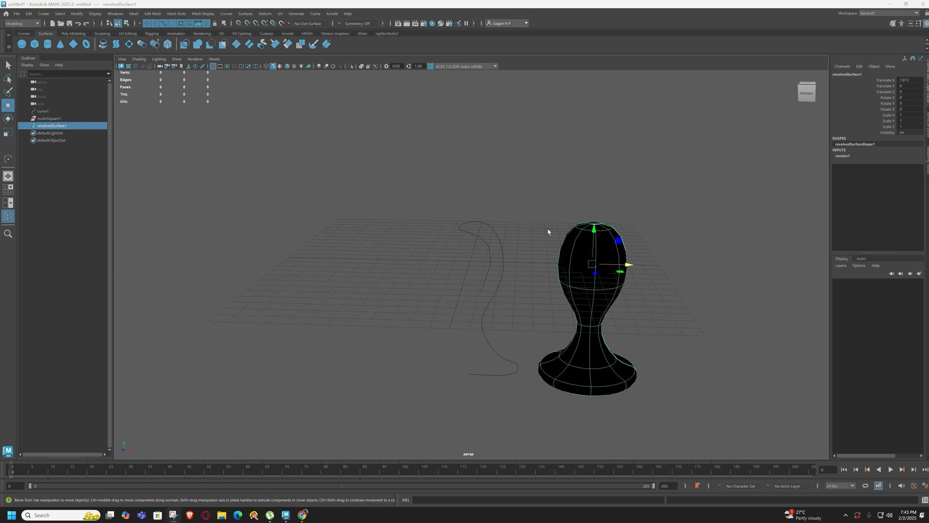
pyautogui.click(245, 13)
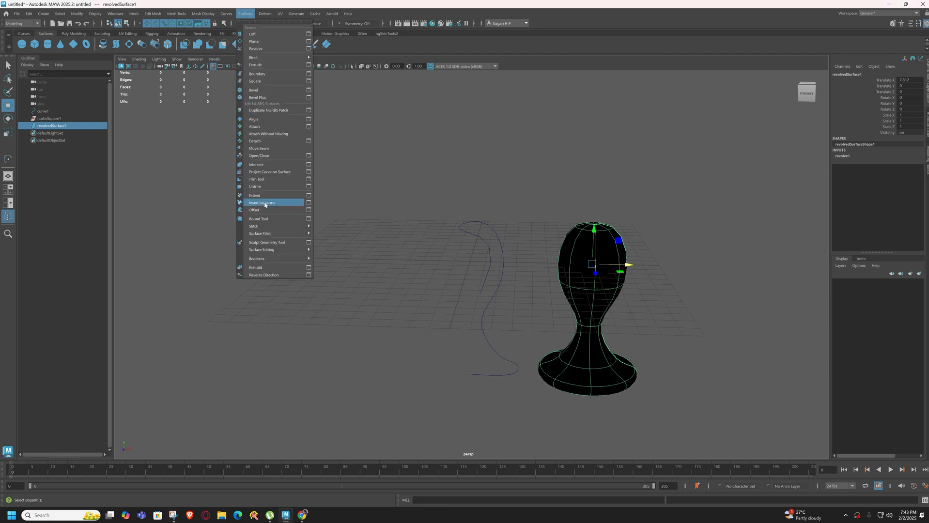
pyautogui.click(278, 276)
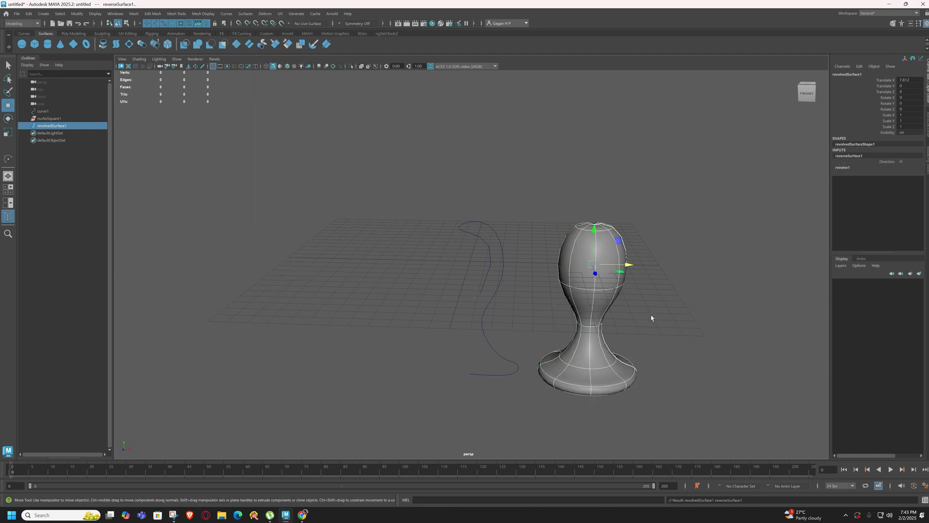
pyautogui.click(680, 324)
pyautogui.moveTo(682, 325)
pyautogui.keyDown('alt'); pyautogui.mouseDown()
pyautogui.moveTo(574, 325)
pyautogui.moveTo(672, 330)
pyautogui.moveTo(587, 225)
pyautogui.moveTo(576, 160)
pyautogui.mouseUp(); pyautogui.keyUp('alt')
pyautogui.click(605, 249)
pyautogui.hotkey('ctrl', 'z')
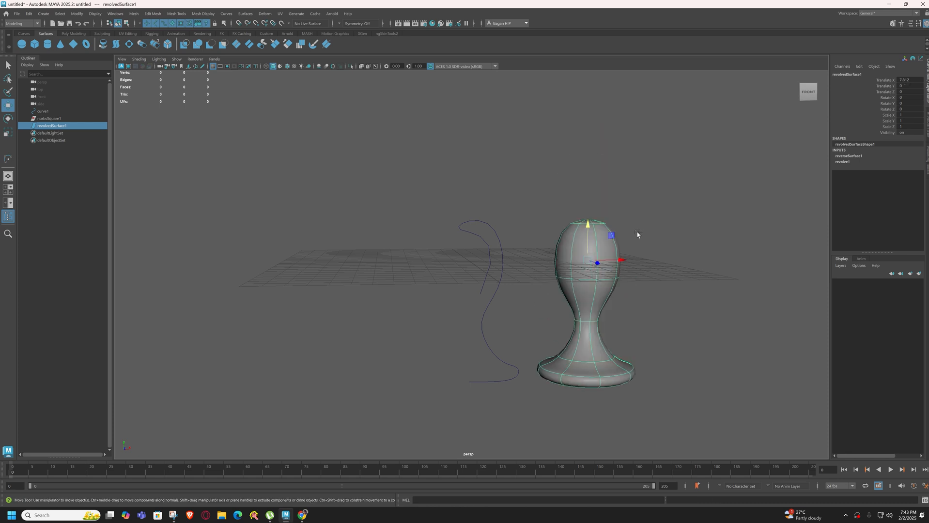
pyautogui.click(636, 235)
pyautogui.keyDown('alt'); pyautogui.moveTo(636, 234); pyautogui.dragTo(653, 248); pyautogui.keyUp('alt')
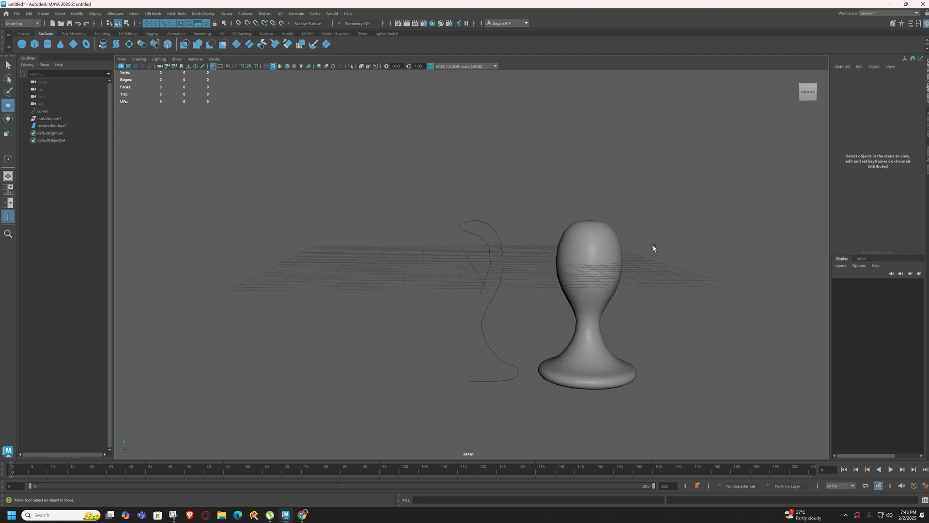
# Switch the profile curve to control vertex editing
pyautogui.click(569, 248)
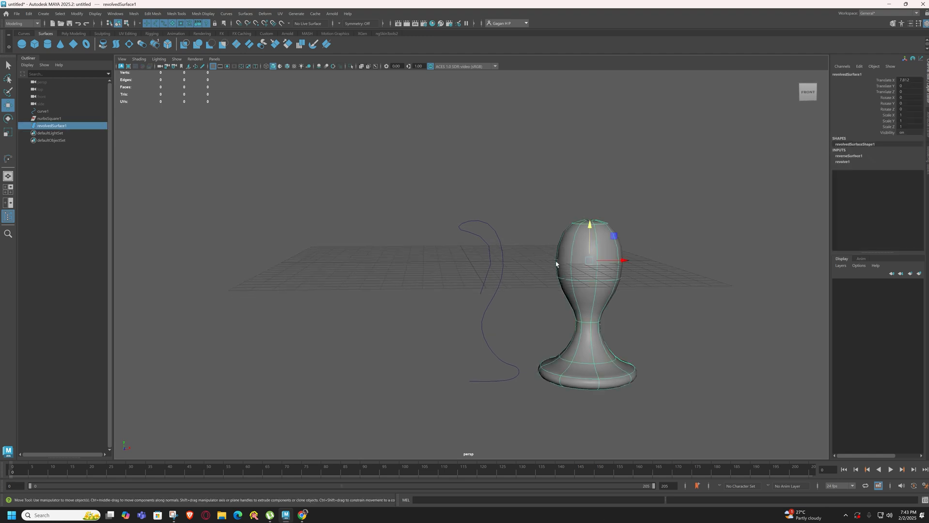
pyautogui.moveTo(444, 204); pyautogui.dragTo(520, 265)
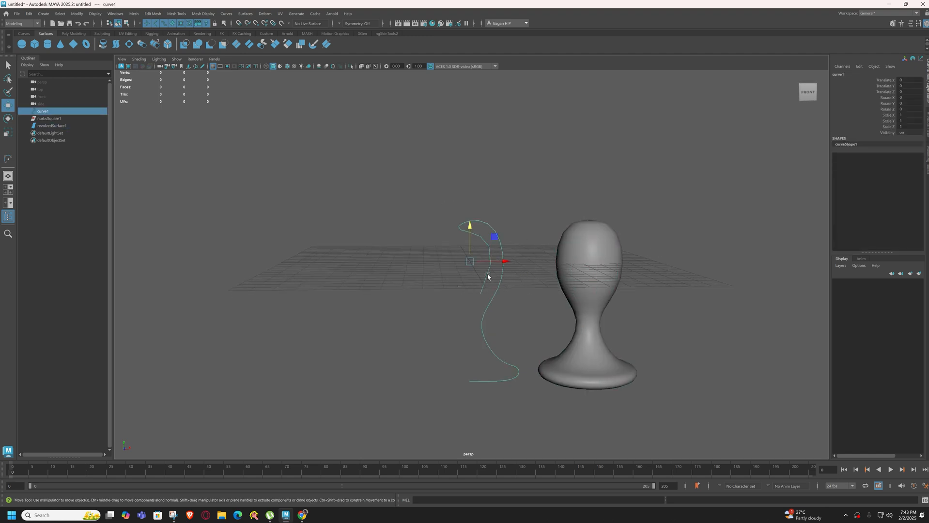
pyautogui.moveTo(488, 271); pyautogui.dragTo(338, 259, button='right')
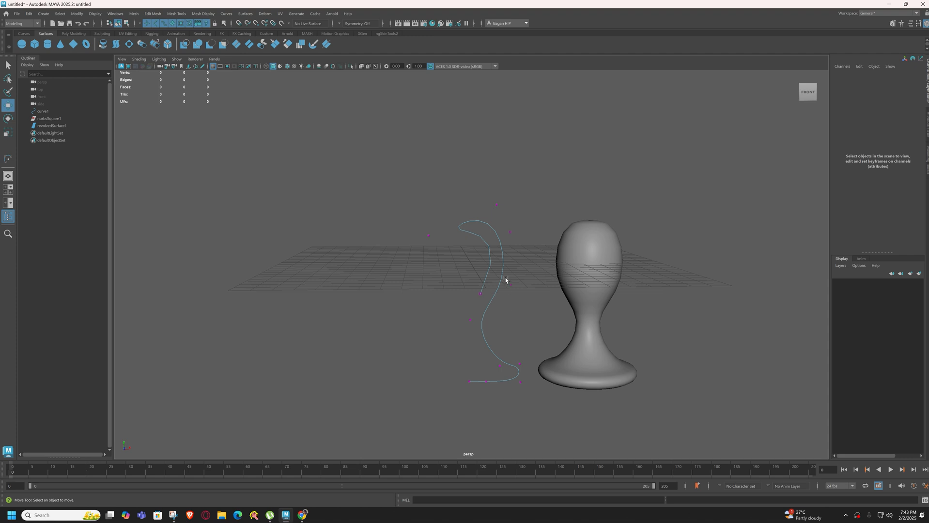
# Try to widen the goblet's bowl through the profile curve's control vertices
pyautogui.press('F8')
pyautogui.click(550, 289)
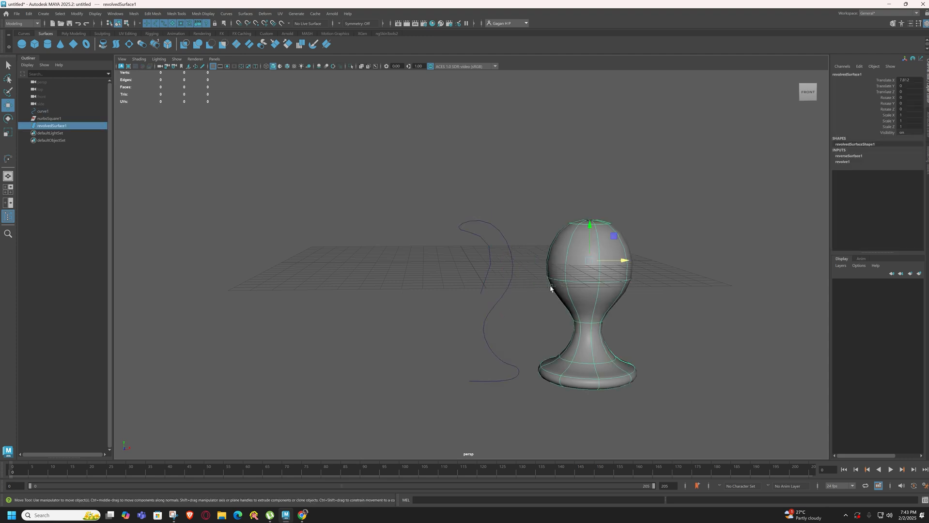
pyautogui.hotkey('ctrl', 'z')
pyautogui.hotkey('ctrl', 'z')
# Nudge the profile curve's rim control vertex slightly along X and pull its second control vertex outward past the bowl's side
pyautogui.moveTo(421, 224); pyautogui.dragTo(456, 236)
pyautogui.click(480, 293)
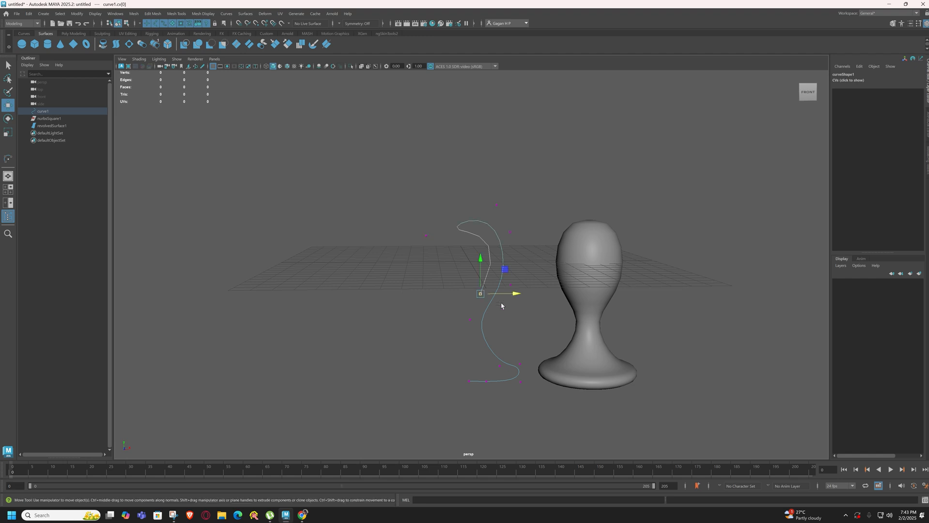
pyautogui.click(516, 234)
pyautogui.hotkey('ctrl', 'z')
pyautogui.click(519, 248)
pyautogui.hotkey('ctrl', 'z')
pyautogui.click(519, 247)
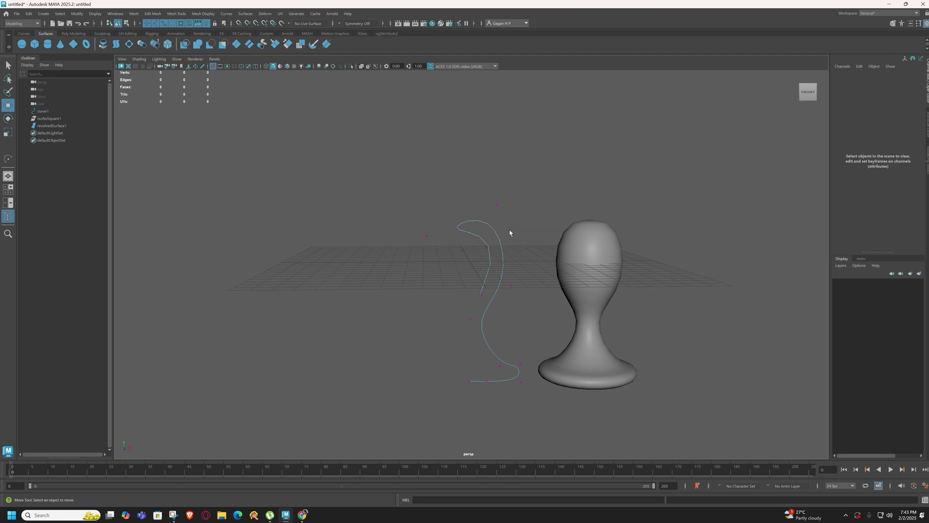
pyautogui.hotkey('ctrl', 'z')
pyautogui.moveTo(541, 233); pyautogui.dragTo(556, 231)
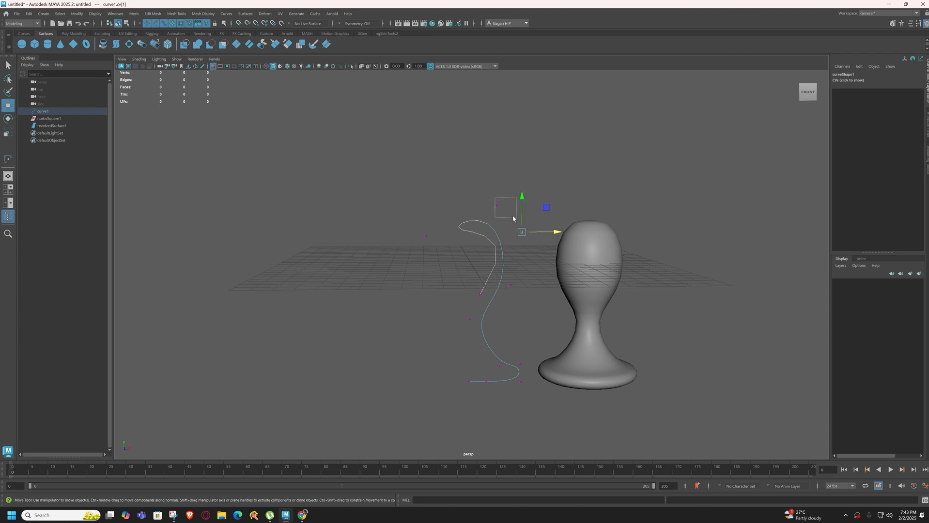
# Lower the control vertex above the rim to flatten the top of the goblet's profile
pyautogui.click(496, 203)
pyautogui.moveTo(494, 197); pyautogui.dragTo(496, 209)
pyautogui.keyDown('alt'); pyautogui.moveTo(646, 262); pyautogui.dragTo(620, 266); pyautogui.keyUp('alt')
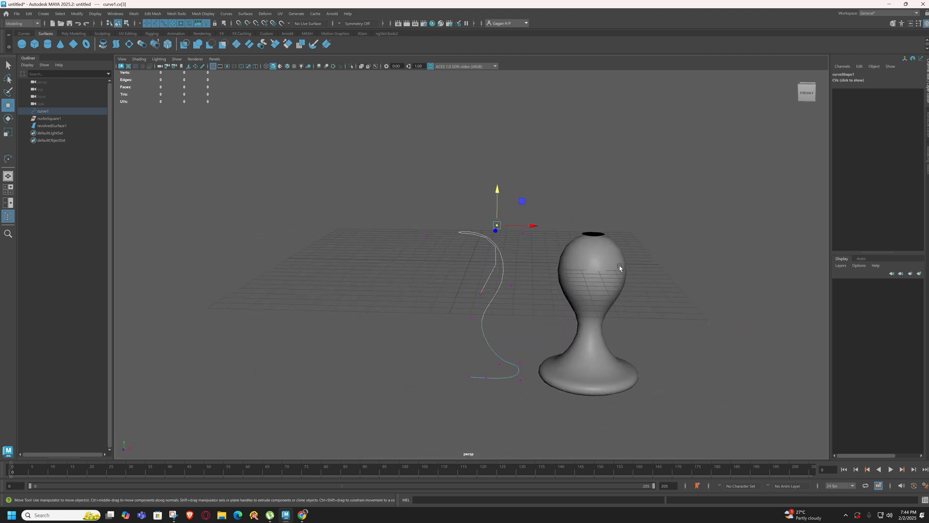
# Move the curve's second control vertex inward to about X 2.6 and return the curve to object mode
pyautogui.click(522, 233)
pyautogui.moveTo(539, 235); pyautogui.dragTo(531, 238)
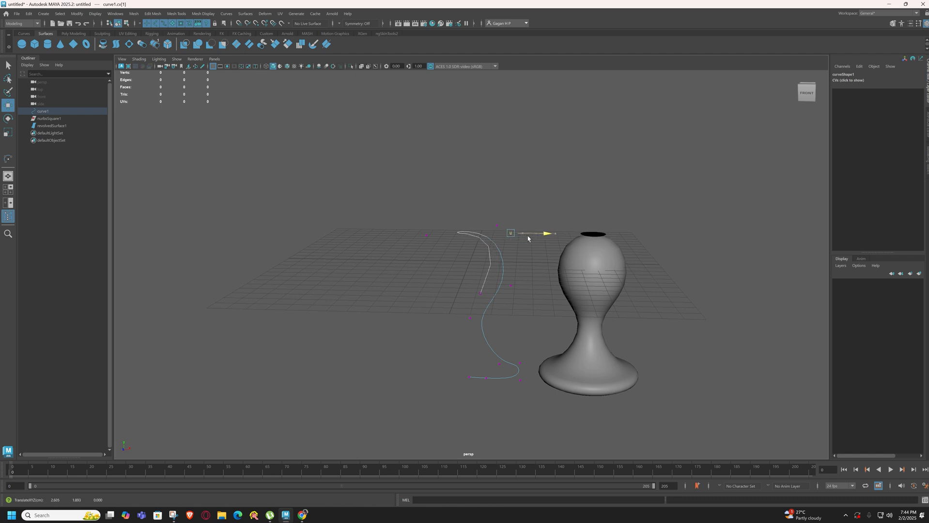
pyautogui.click(497, 226)
pyautogui.moveTo(498, 214); pyautogui.dragTo(601, 259)
pyautogui.moveTo(490, 260); pyautogui.dragTo(533, 249, button='right')
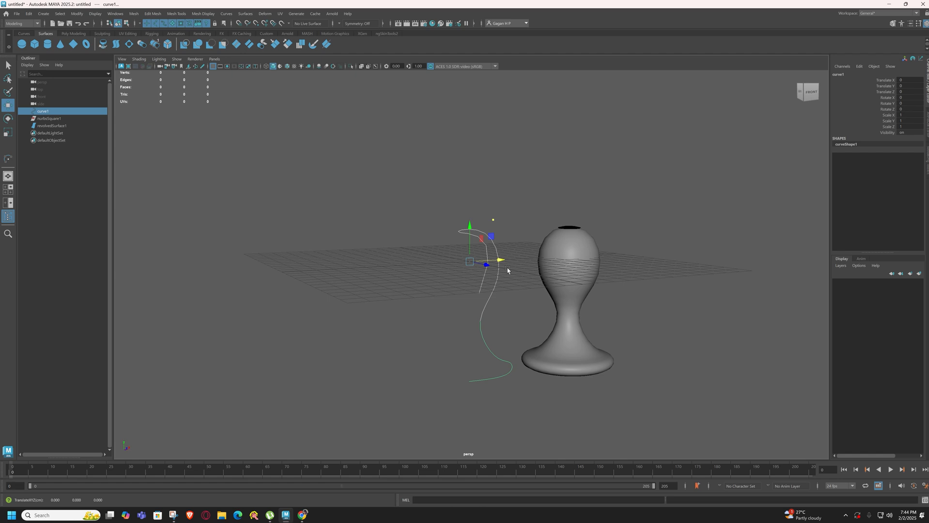
pyautogui.click(514, 300)
pyautogui.click(571, 247)
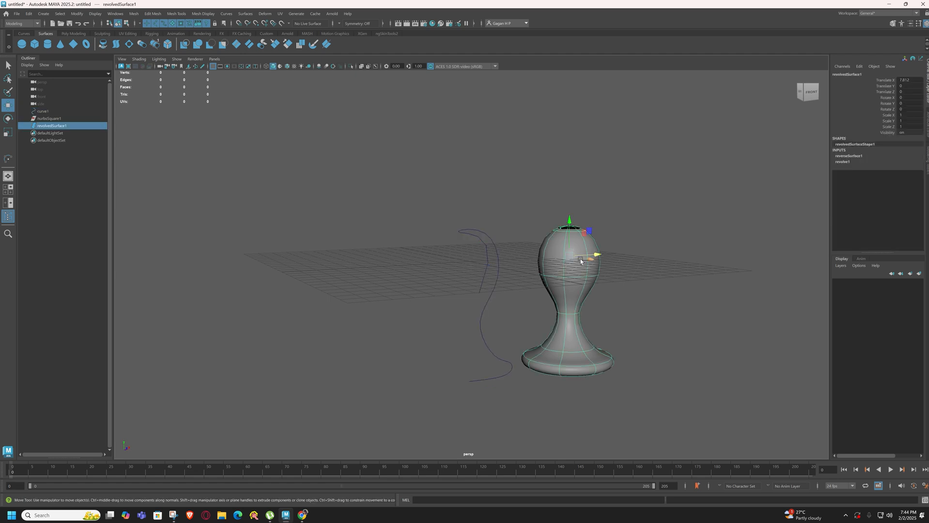
pyautogui.moveTo(530, 211); pyautogui.dragTo(669, 320)
pyautogui.moveTo(534, 222); pyautogui.dragTo(622, 296)
pyautogui.moveTo(524, 185); pyautogui.dragTo(685, 373)
pyautogui.click(679, 372)
pyautogui.click(570, 337)
pyautogui.moveTo(543, 212); pyautogui.dragTo(599, 392)
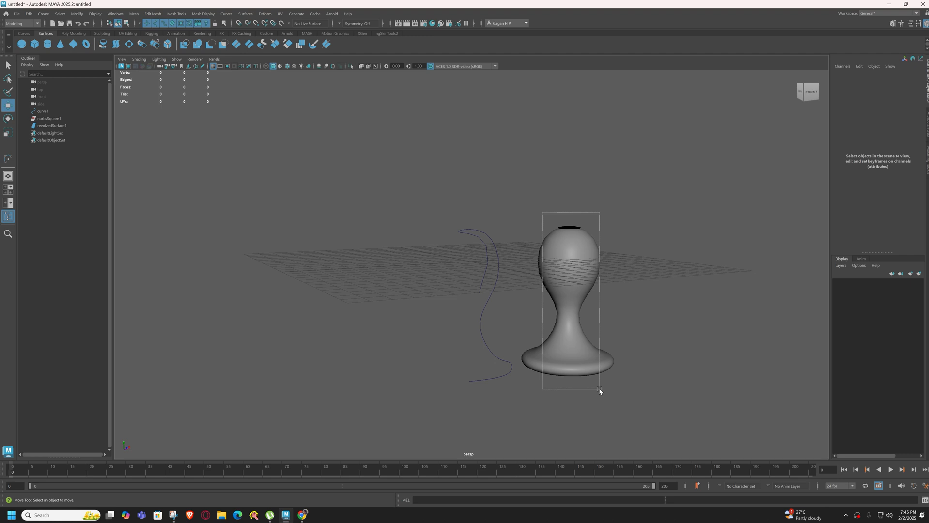
pyautogui.moveTo(599, 391); pyautogui.dragTo(600, 390)
pyautogui.click(655, 260)
pyautogui.moveTo(640, 249)
pyautogui.keyDown('alt'); pyautogui.mouseDown()
pyautogui.moveTo(629, 257)
pyautogui.moveTo(642, 244)
pyautogui.moveTo(636, 249)
pyautogui.mouseUp(); pyautogui.keyUp('alt')
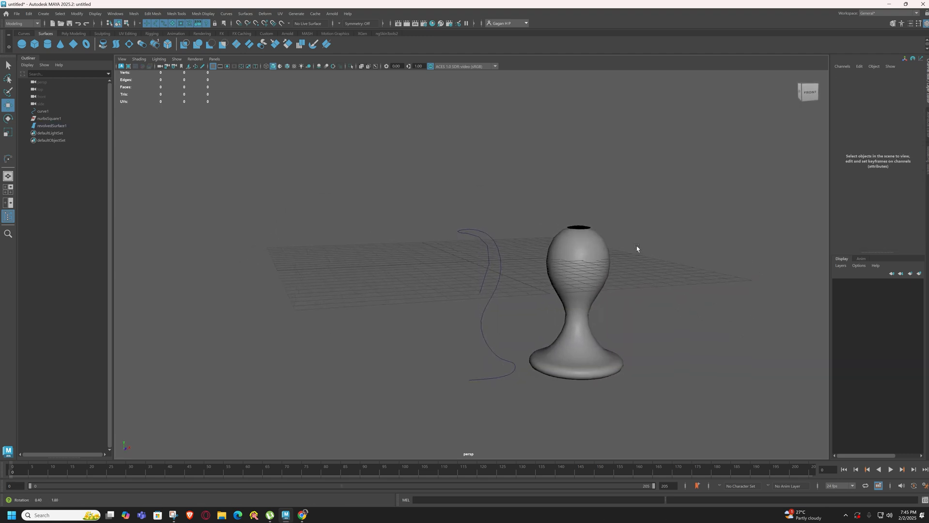
# Duplicate the revolved goblet and move the copy along X to about 15.9, keeping the copy selected
pyautogui.click(589, 259)
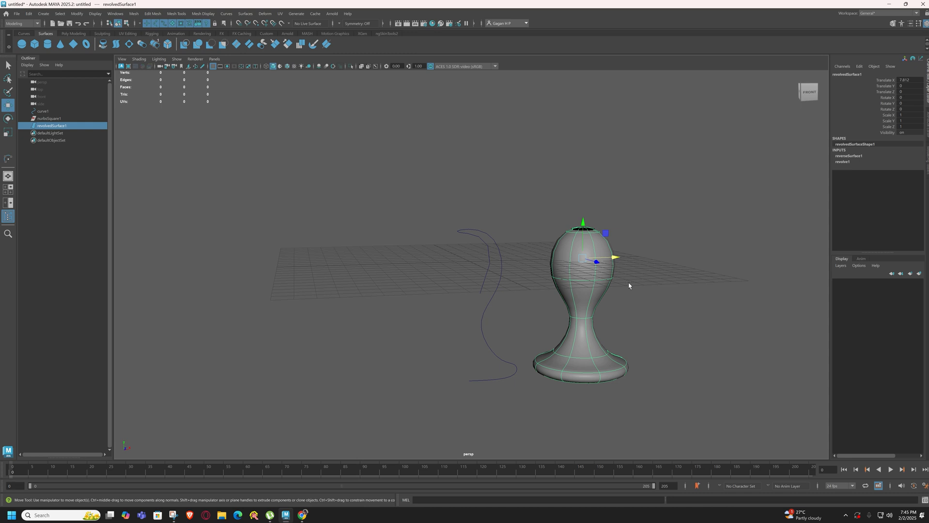
pyautogui.keyDown('alt'); pyautogui.moveTo(565, 260); pyautogui.dragTo(659, 311); pyautogui.keyUp('alt')
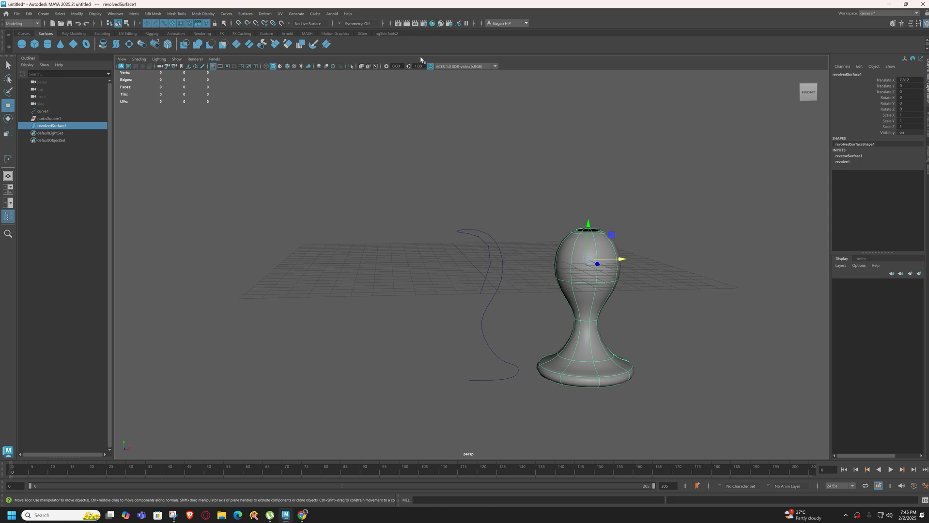
pyautogui.click(431, 13)
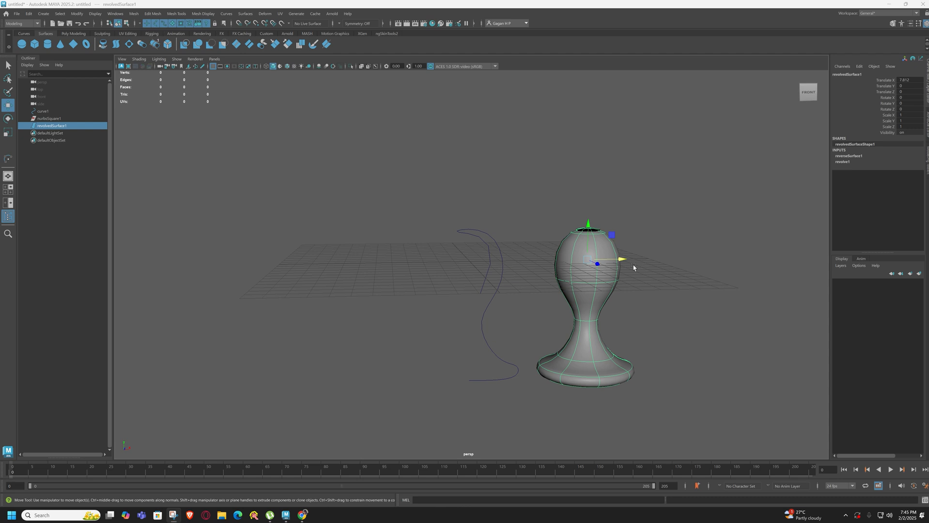
pyautogui.moveTo(633, 268)
pyautogui.keyDown('shift'); pyautogui.mouseDown()
pyautogui.moveTo(732, 261)
pyautogui.moveTo(663, 319)
pyautogui.moveTo(613, 318)
pyautogui.moveTo(730, 318)
pyautogui.moveTo(723, 315)
pyautogui.mouseUp(); pyautogui.keyUp('shift')
pyautogui.keyDown('alt'); pyautogui.moveTo(723, 315); pyautogui.dragTo(630, 301, button='middle'); pyautogui.keyUp('alt')
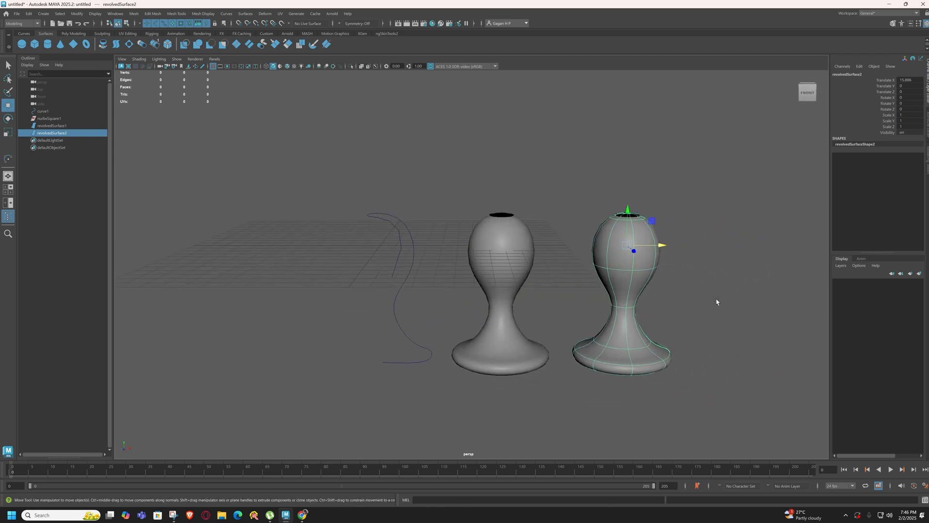
pyautogui.click(575, 187)
pyautogui.hotkey('ctrl', 'z')
# Convert the duplicated goblet from NURBS to polygons with reset settings and the Control points tessellation method
pyautogui.click(77, 14)
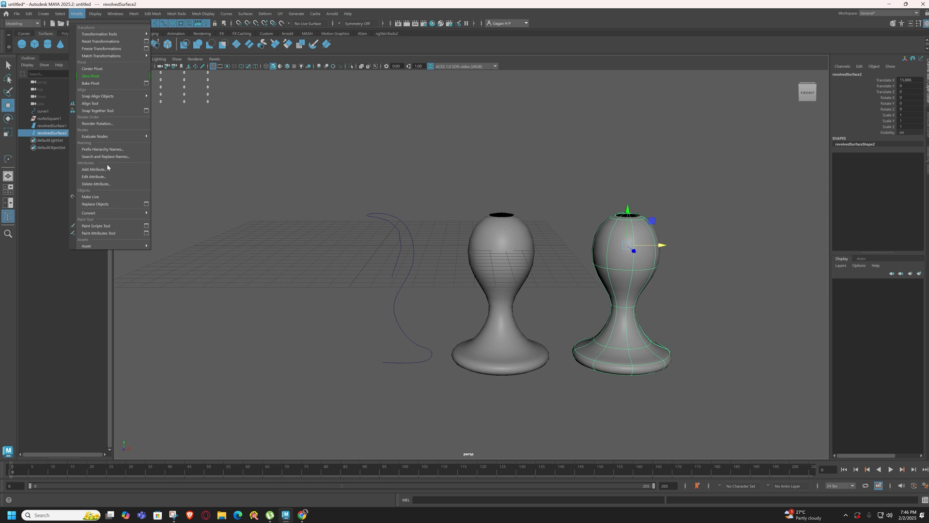
pyautogui.moveTo(97, 216)
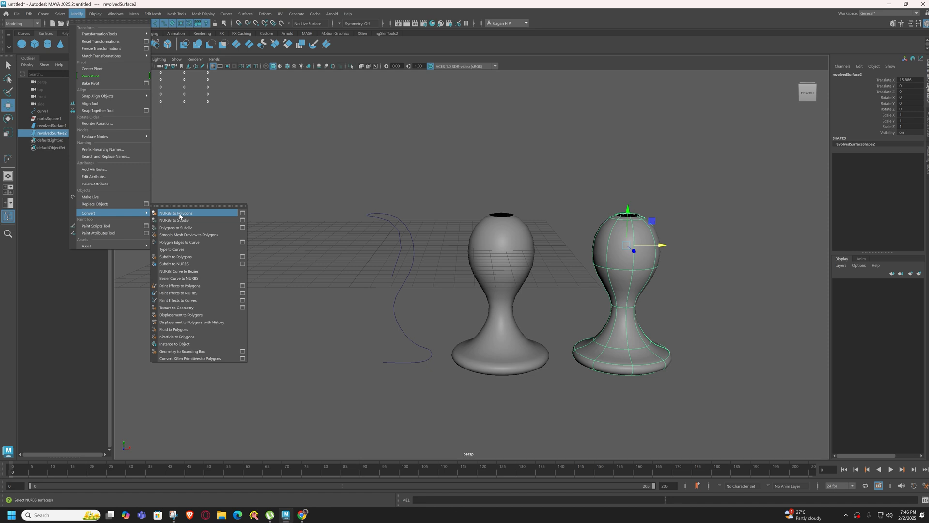
pyautogui.click(242, 215)
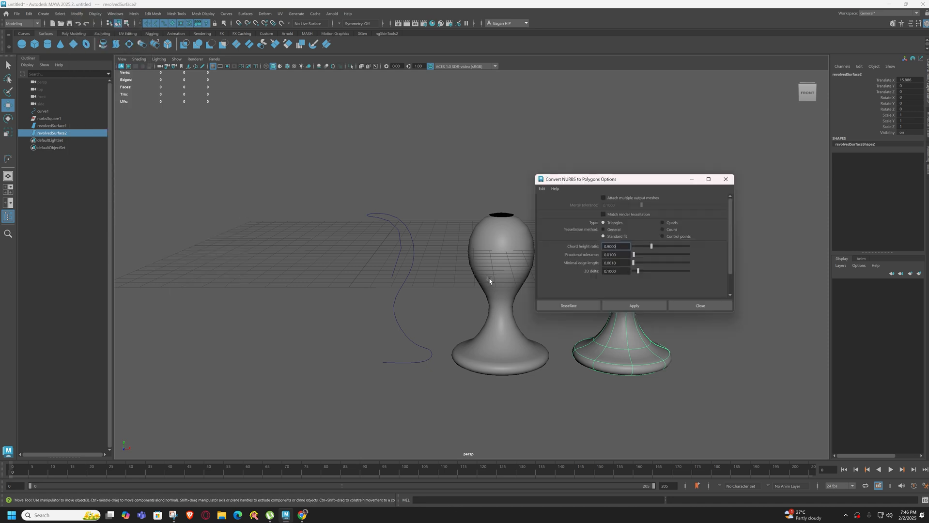
pyautogui.click(542, 189)
pyautogui.click(555, 204)
pyautogui.click(662, 236)
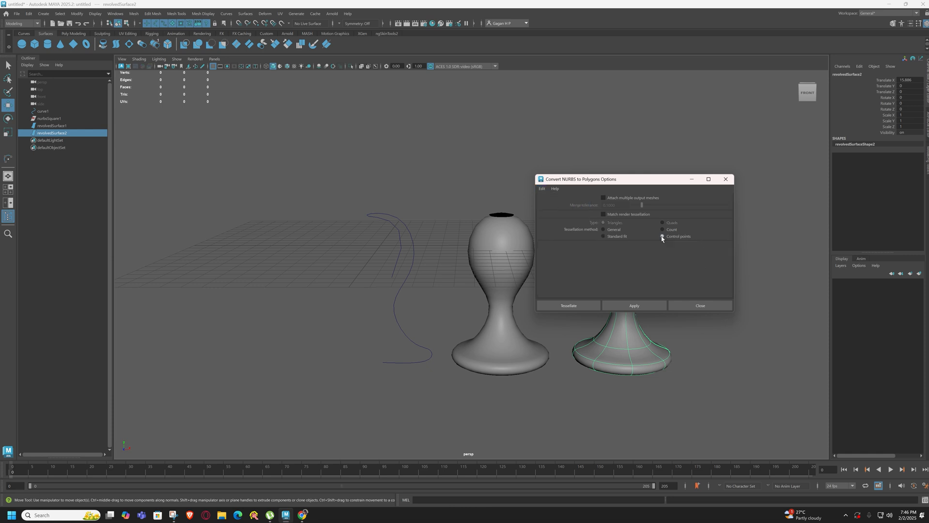
pyautogui.click(627, 304)
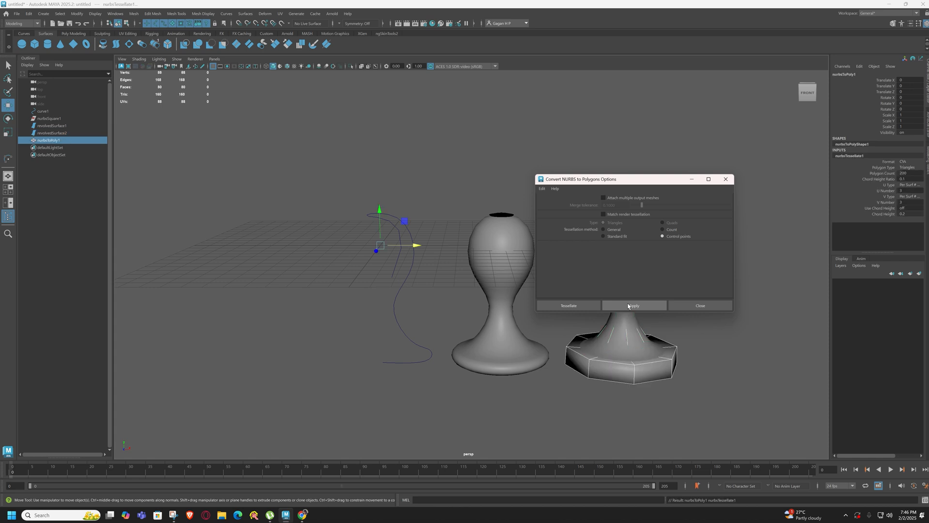
pyautogui.moveTo(643, 178); pyautogui.dragTo(342, 159)
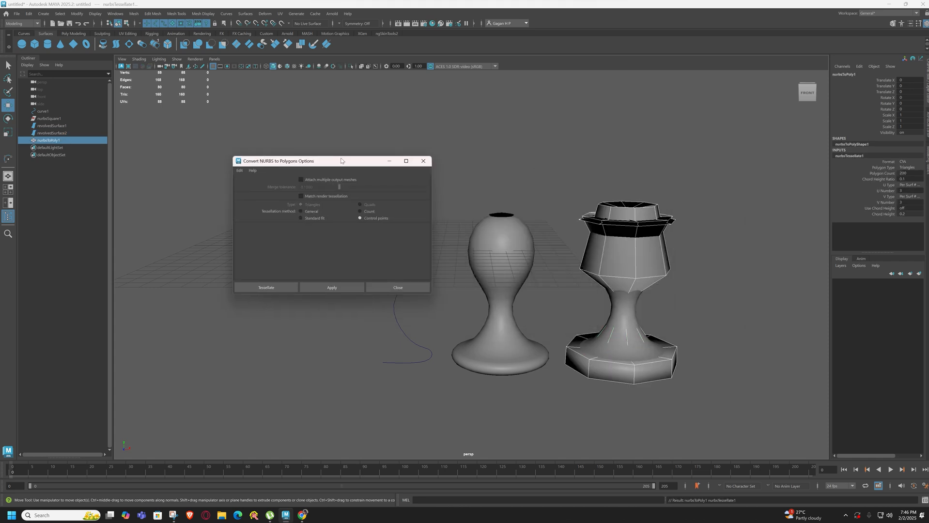
pyautogui.click(389, 161)
# Select the converted polygon goblet and display it with smooth mesh preview
pyautogui.click(682, 291)
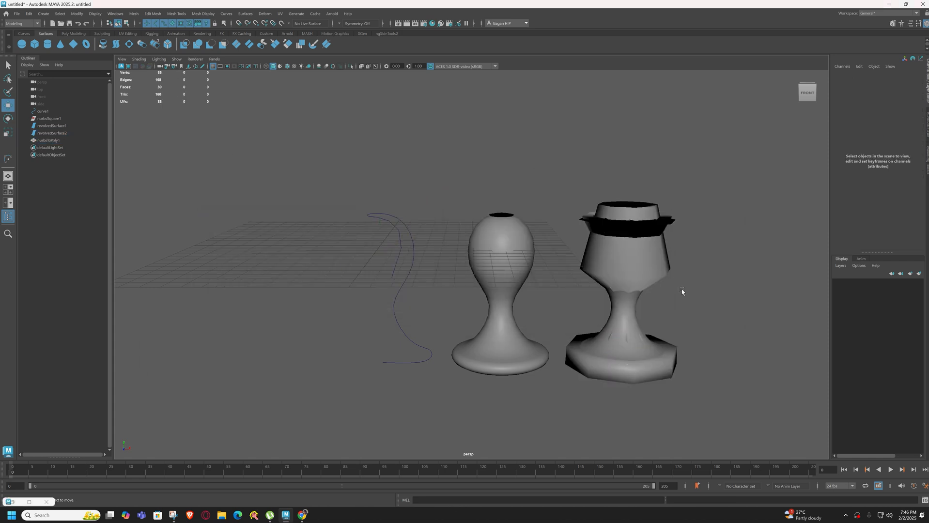
pyautogui.click(644, 277)
pyautogui.moveTo(686, 290)
pyautogui.keyDown('alt'); pyautogui.mouseDown()
pyautogui.moveTo(613, 299)
pyautogui.moveTo(683, 294)
pyautogui.moveTo(686, 281)
pyautogui.mouseUp(); pyautogui.keyUp('alt')
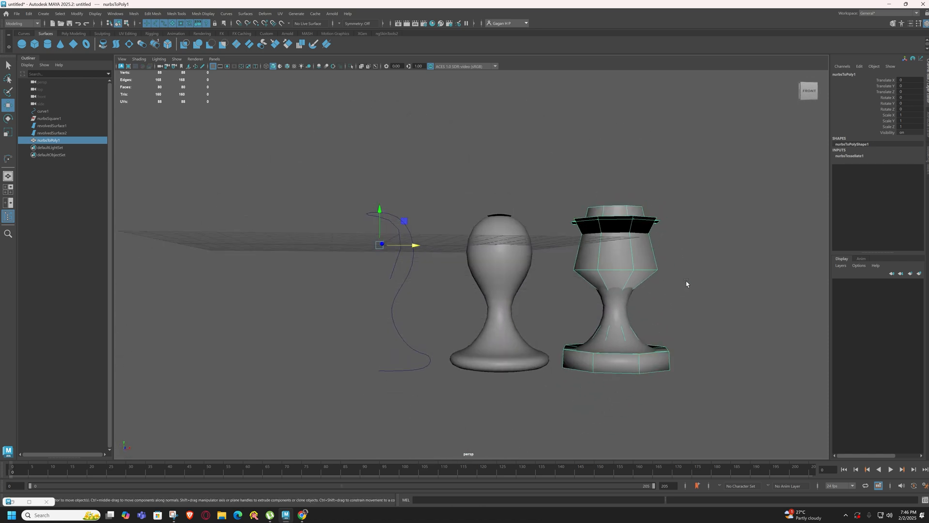
pyautogui.keyDown('alt'); pyautogui.moveTo(686, 281); pyautogui.dragTo(611, 274, button='middle'); pyautogui.keyUp('alt')
pyautogui.moveTo(599, 276)
pyautogui.keyDown('alt'); pyautogui.mouseDown()
pyautogui.moveTo(566, 277)
pyautogui.moveTo(596, 275)
pyautogui.mouseUp(); pyautogui.keyUp('alt')
pyautogui.keyDown('alt'); pyautogui.moveTo(555, 242); pyautogui.dragTo(561, 264); pyautogui.keyUp('alt')
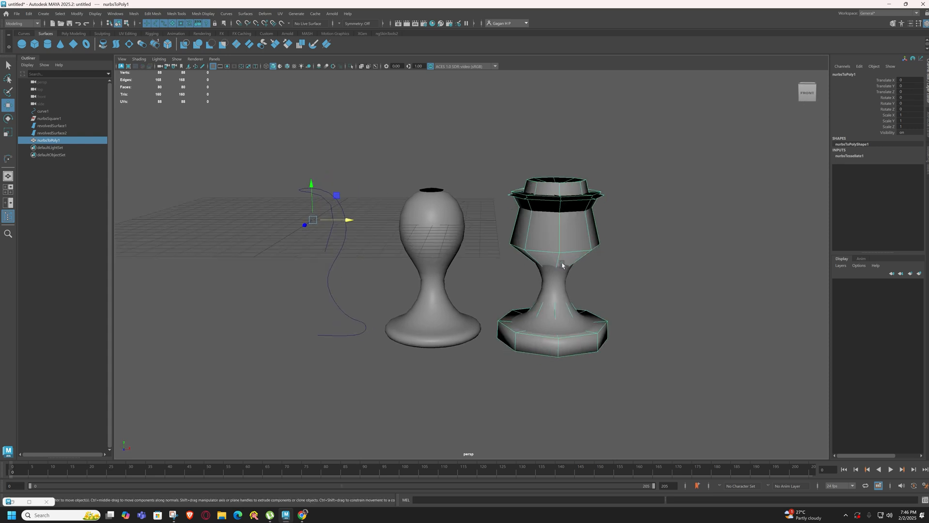
pyautogui.press('3')
pyautogui.click(615, 247)
pyautogui.moveTo(616, 246)
pyautogui.keyDown('alt'); pyautogui.mouseDown()
pyautogui.moveTo(572, 272)
pyautogui.moveTo(600, 248)
pyautogui.mouseUp(); pyautogui.keyUp('alt')
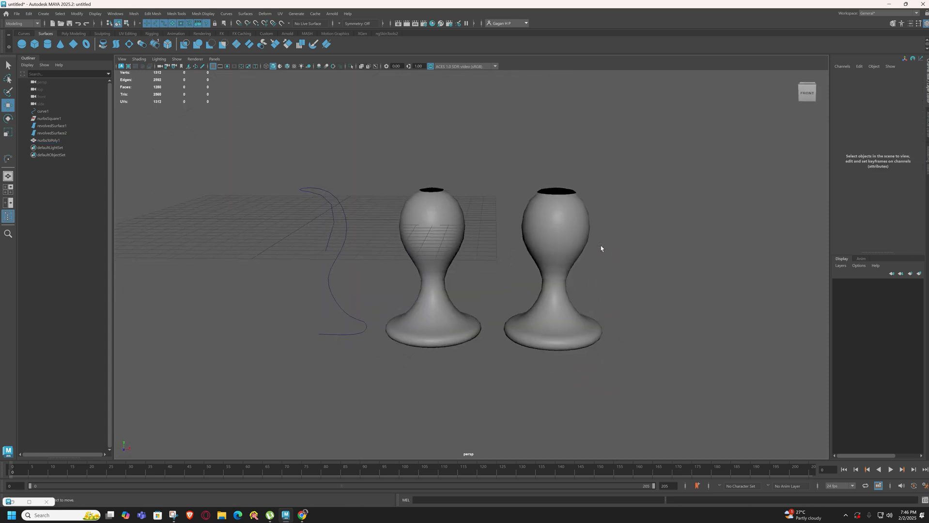
# Reapply the smooth mesh preview to the polygon goblet and select the profile curve
pyautogui.click(568, 235)
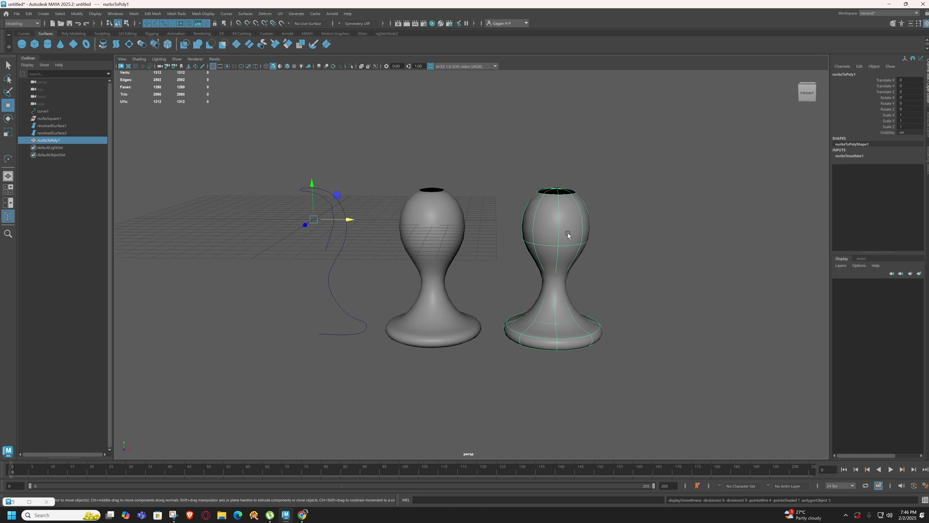
pyautogui.press('3')
pyautogui.press('3')
pyautogui.click(339, 247)
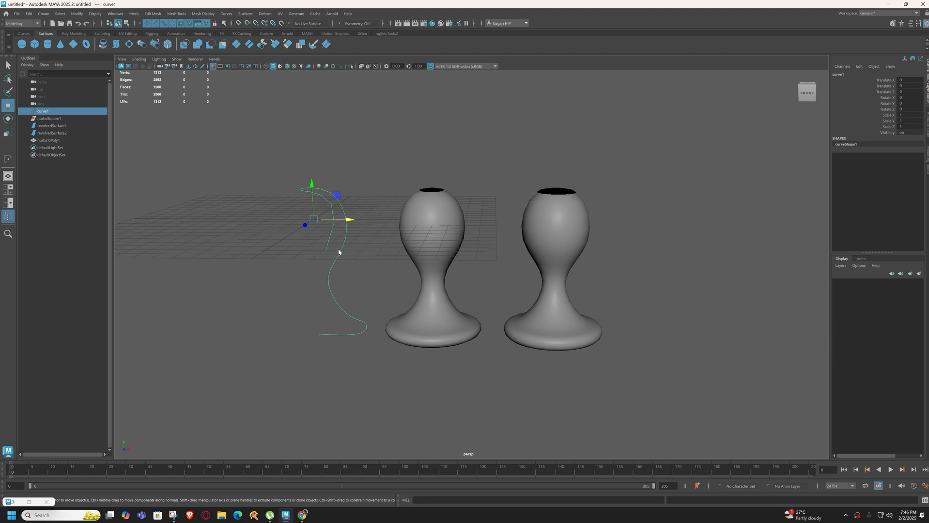
# Display the profile curve's control vertices and move the second-to-last one at the base downward to deepen the goblet's underside
pyautogui.moveTo(338, 249); pyautogui.dragTo(253, 253, button='right')
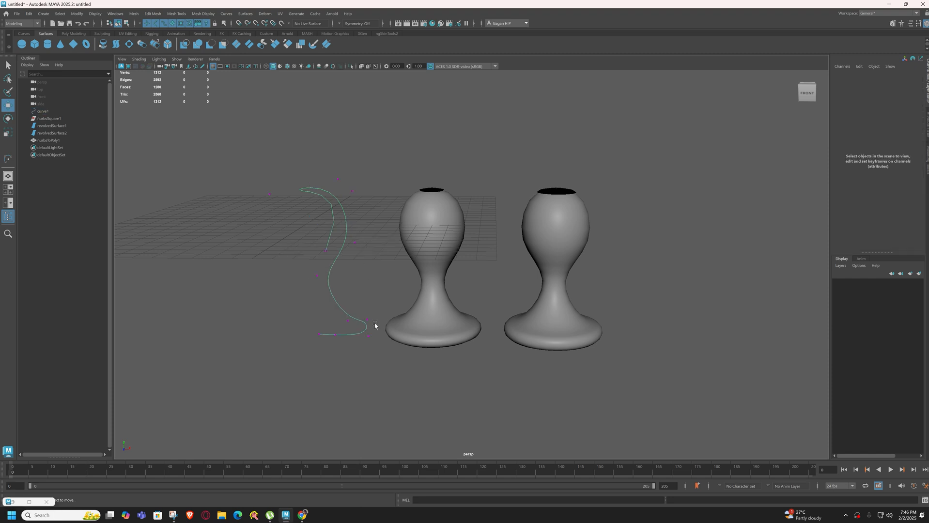
pyautogui.click(319, 334)
pyautogui.moveTo(341, 339)
pyautogui.mouseDown()
pyautogui.moveTo(335, 333)
pyautogui.moveTo(335, 348)
pyautogui.mouseUp()
pyautogui.click(335, 334)
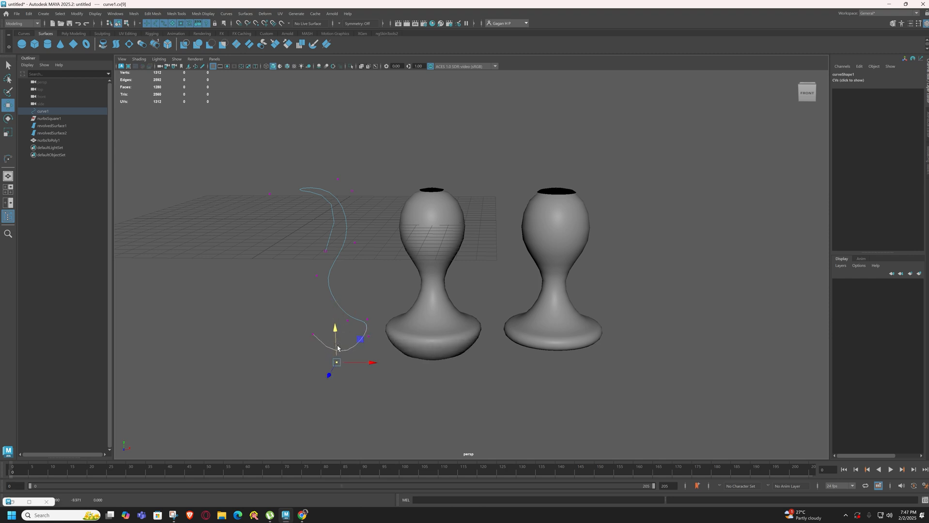
pyautogui.keyDown('alt'); pyautogui.moveTo(519, 367); pyautogui.dragTo(522, 317); pyautogui.keyUp('alt')
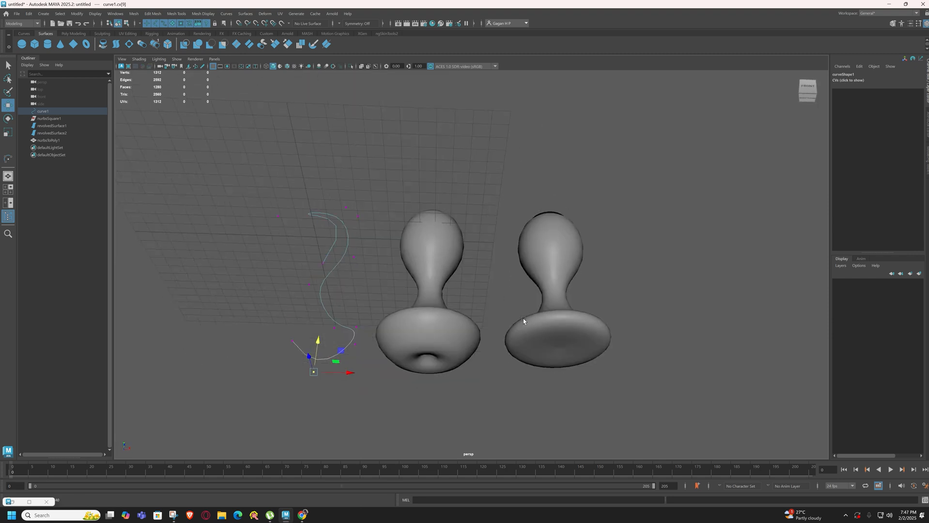
pyautogui.moveTo(314, 331); pyautogui.dragTo(324, 347)
pyautogui.moveTo(379, 316)
pyautogui.keyDown('alt'); pyautogui.mouseDown()
pyautogui.moveTo(383, 338)
pyautogui.moveTo(379, 331)
pyautogui.mouseUp(); pyautogui.keyUp('alt')
# Compare the revolved surface, the profile curve and the converted goblet by selecting them in turn
pyautogui.click(416, 278)
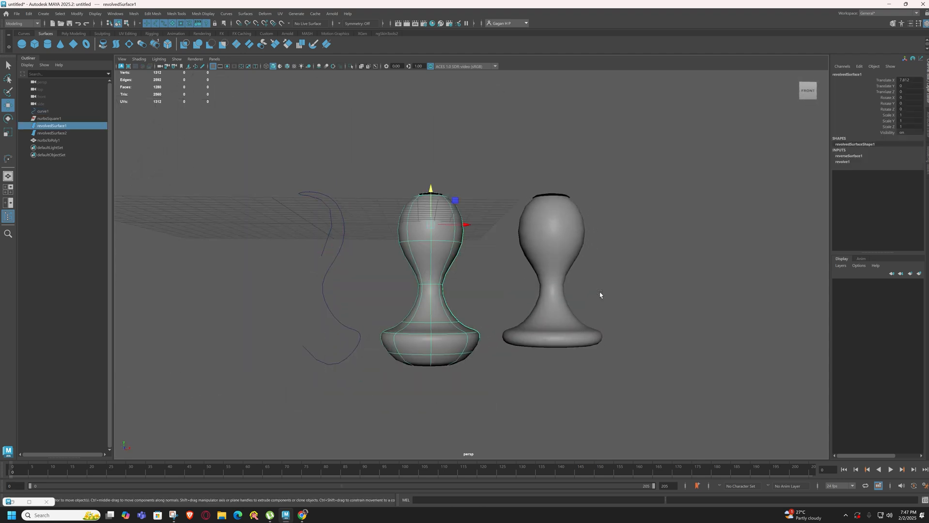
pyautogui.click(564, 285)
pyautogui.moveTo(564, 284); pyautogui.dragTo(552, 293)
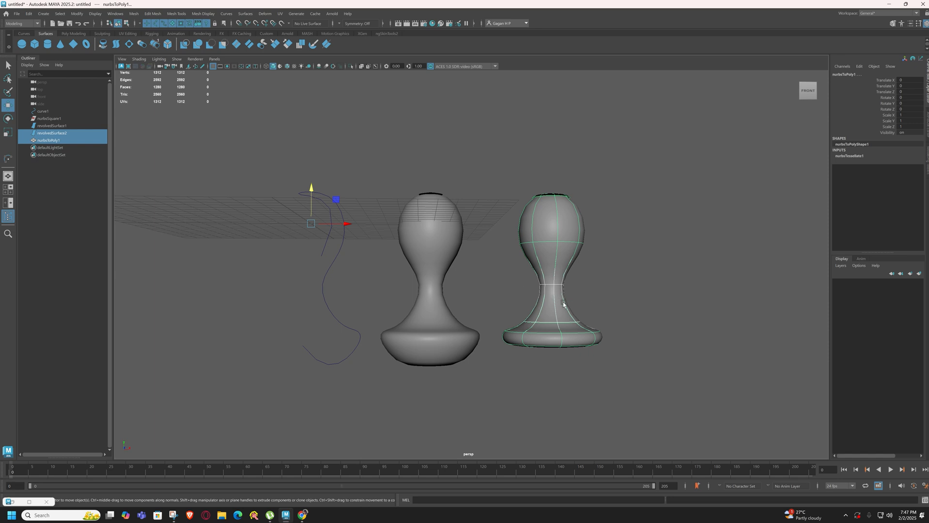
pyautogui.click(432, 317)
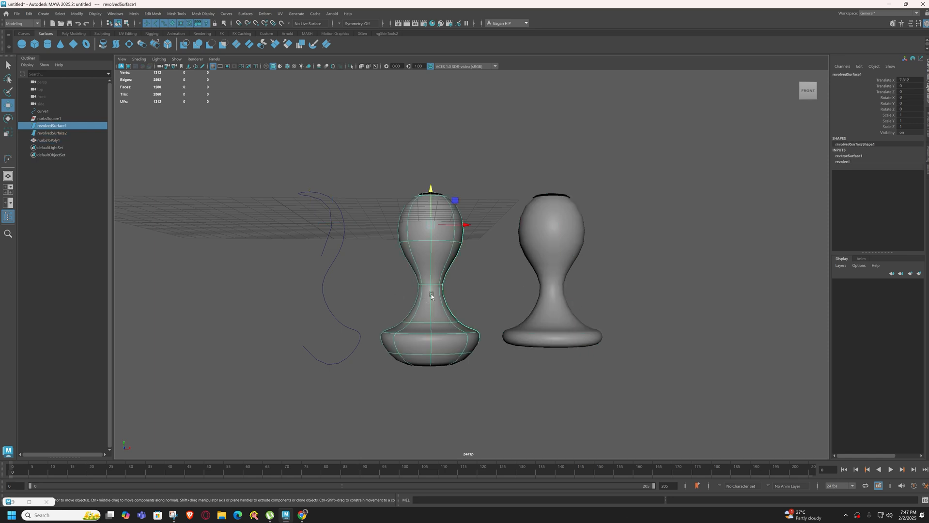
pyautogui.keyDown('alt'); pyautogui.moveTo(454, 293); pyautogui.dragTo(526, 261); pyautogui.keyUp('alt')
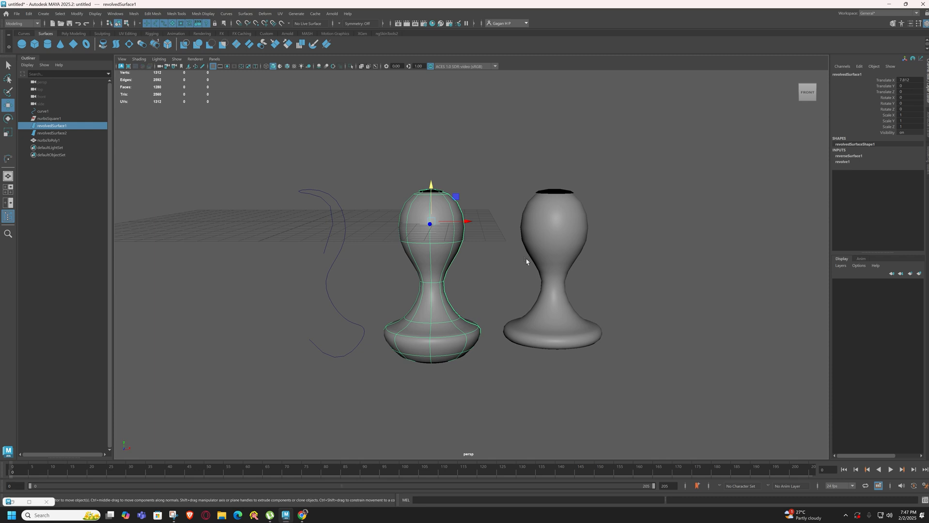
pyautogui.click(562, 271)
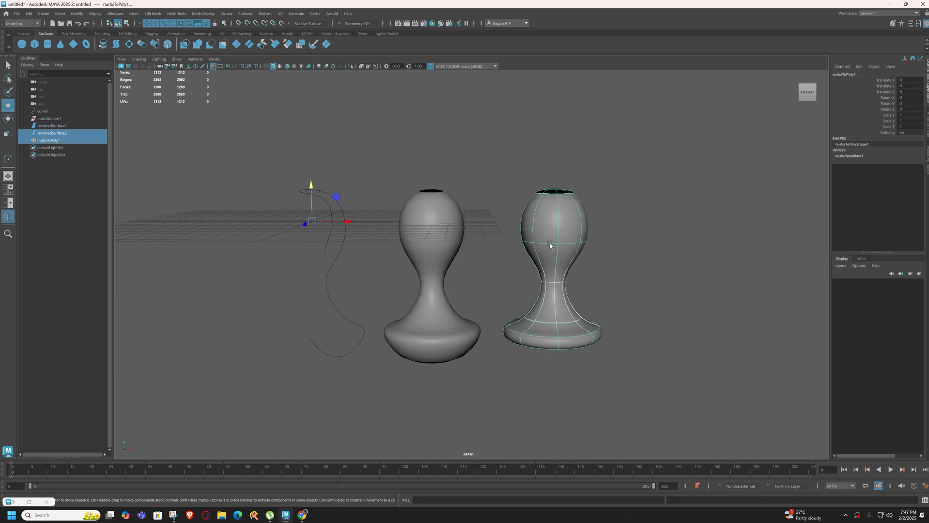
pyautogui.click(414, 244)
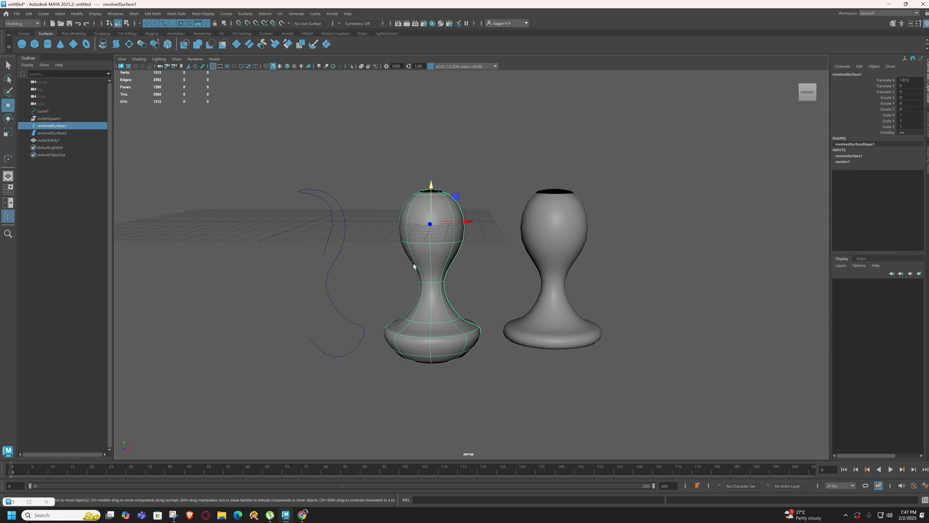
pyautogui.click(331, 357)
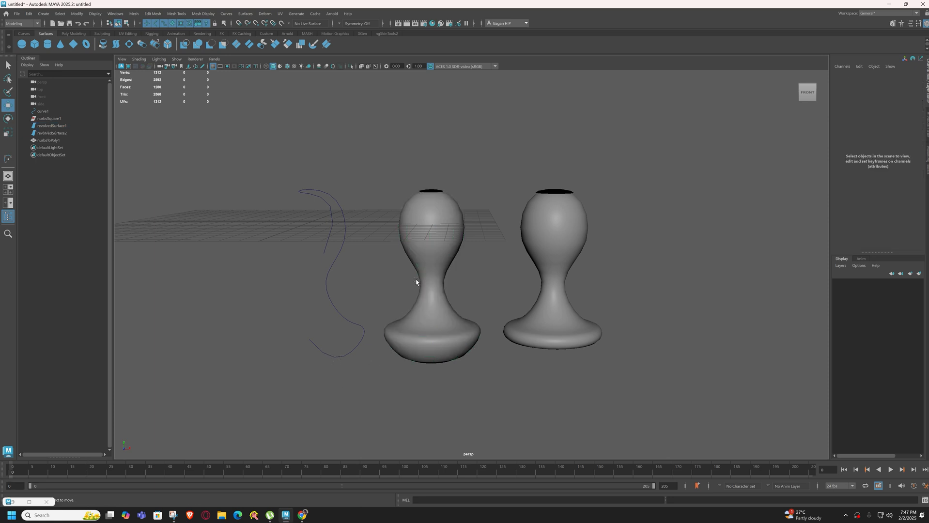
pyautogui.click(327, 278)
pyautogui.click(409, 244)
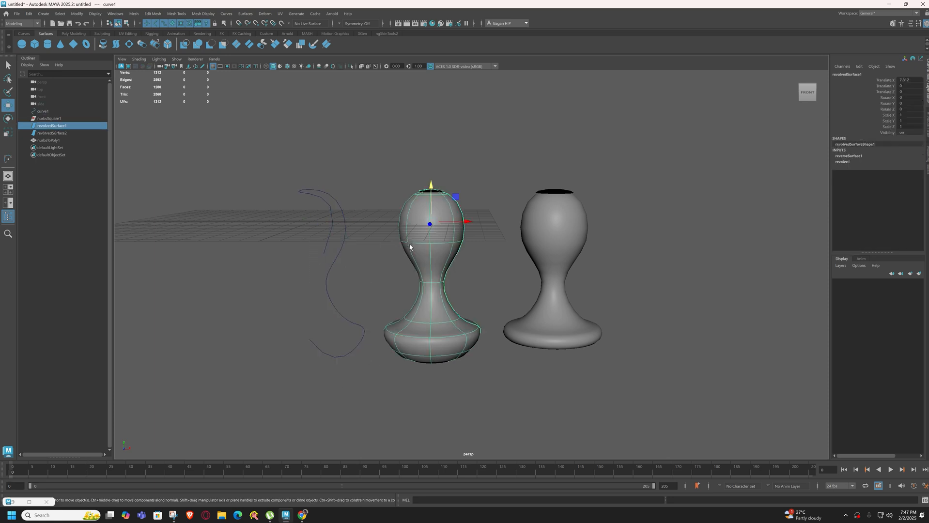
# Delete the duplicated NURBS goblet that overlaps the polygon version, keeping the polygon goblet
pyautogui.click(541, 251)
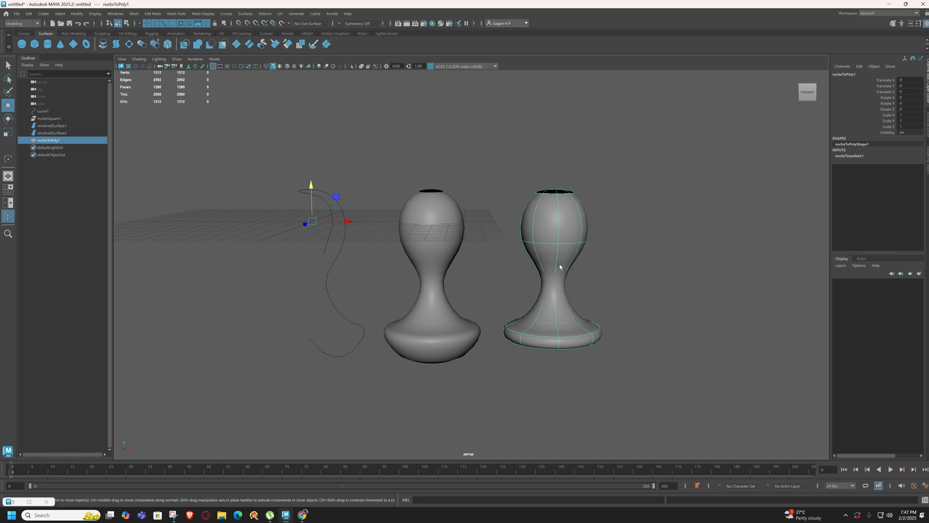
pyautogui.moveTo(494, 188); pyautogui.dragTo(708, 313)
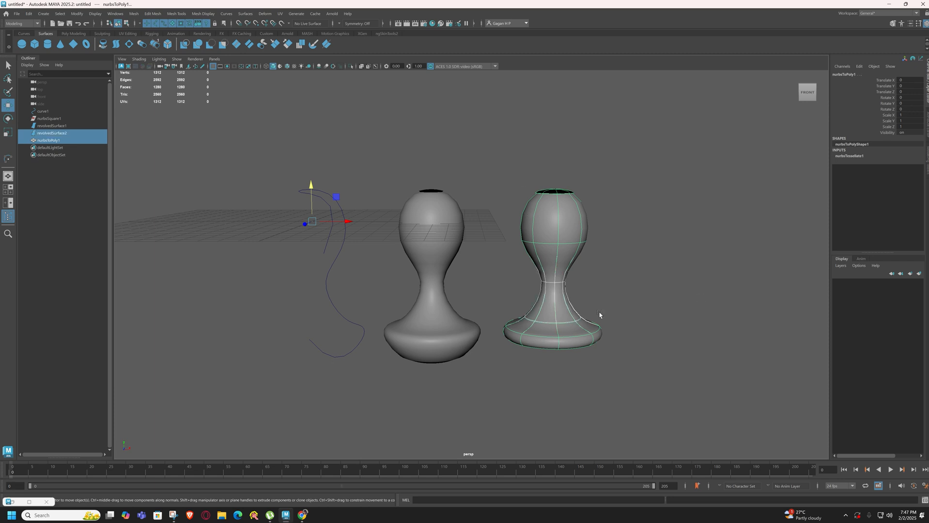
pyautogui.press('Delete')
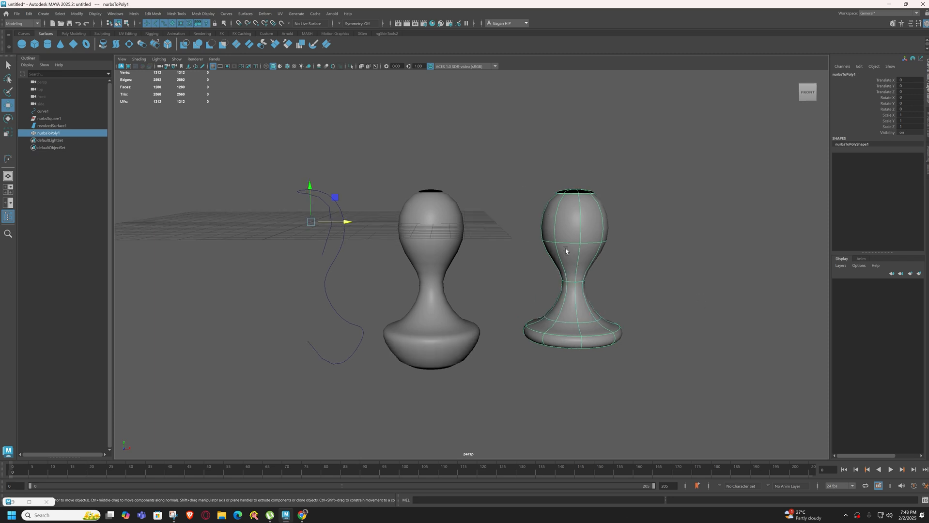
# Examine the polygon goblet's vertices and the revolved surface's component points
pyautogui.rightClick(581, 247)
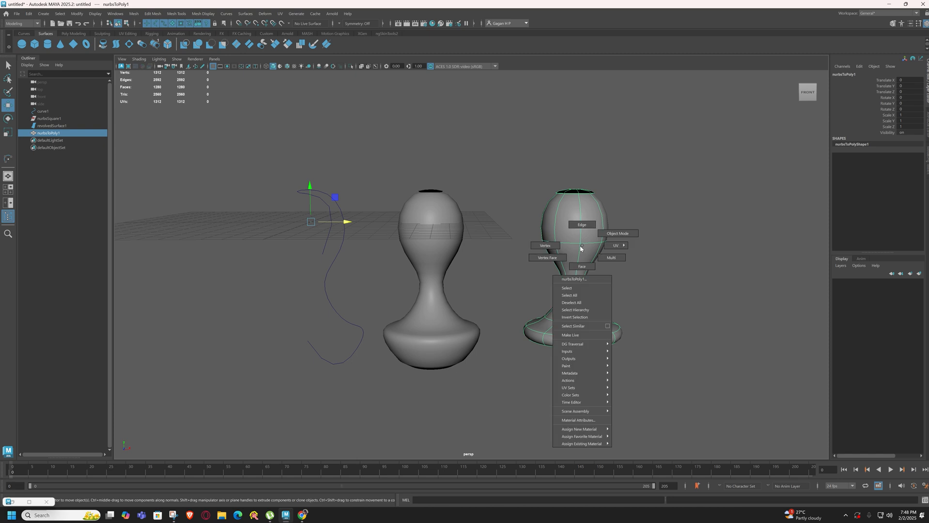
pyautogui.click(544, 246)
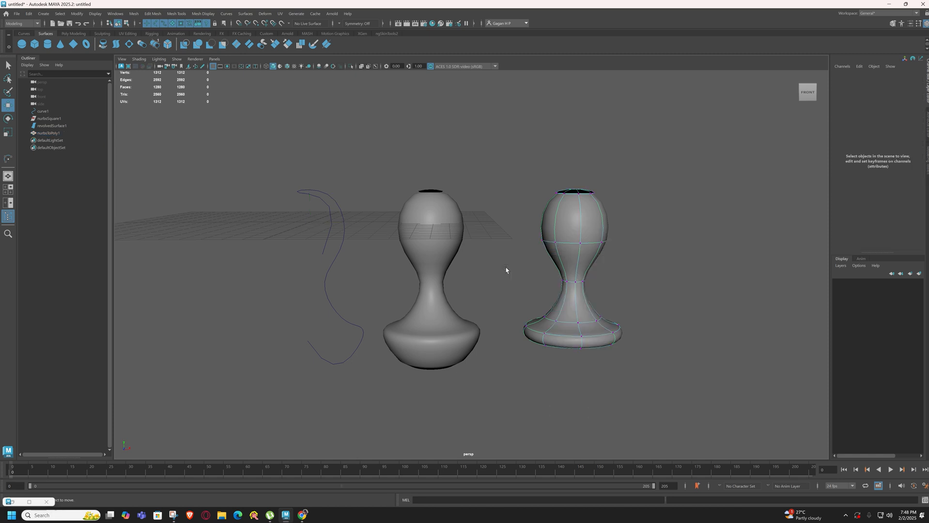
pyautogui.hotkey('ctrl', 'z')
pyautogui.click(435, 262)
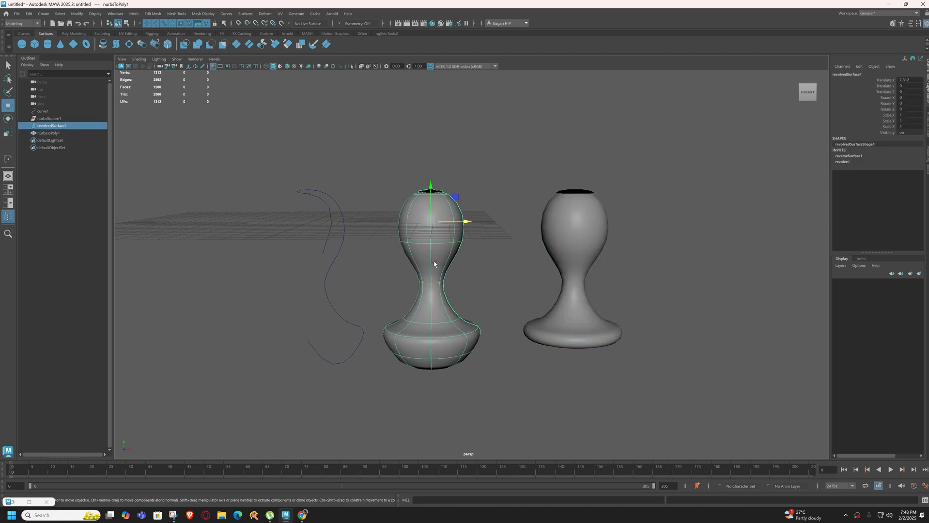
pyautogui.rightClick(434, 261)
pyautogui.click(385, 262)
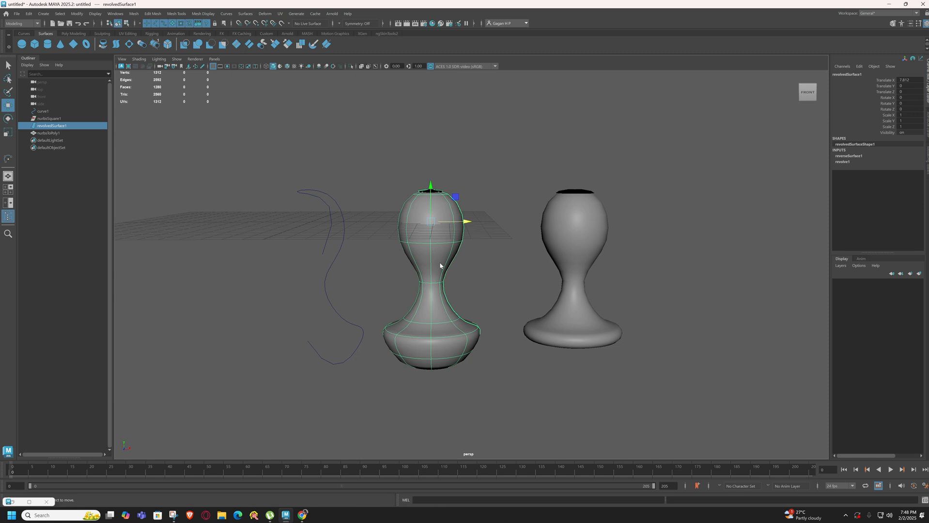
# Display the profile curve's control vertices again and raise its bottom end point to hollow out the underside of the base
pyautogui.click(328, 274)
pyautogui.rightClick(322, 292)
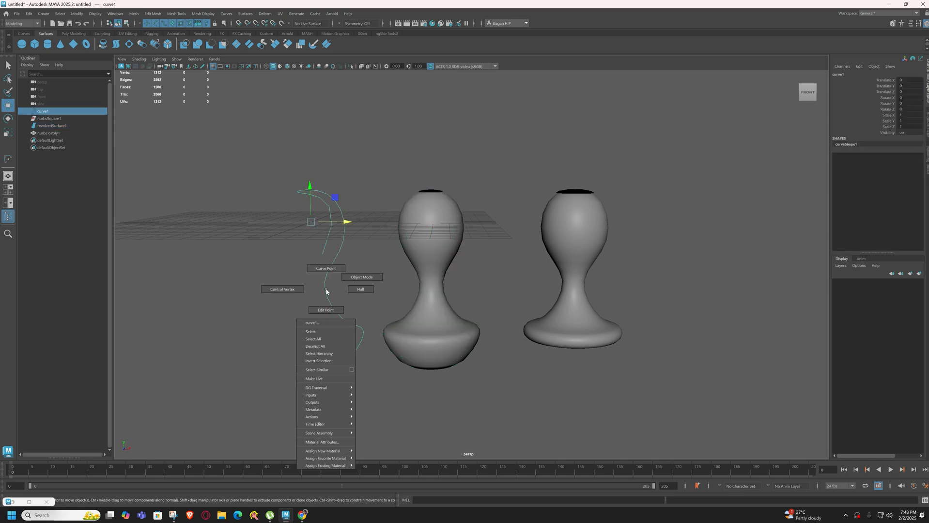
pyautogui.click(270, 293)
pyautogui.moveTo(293, 326); pyautogui.dragTo(321, 357)
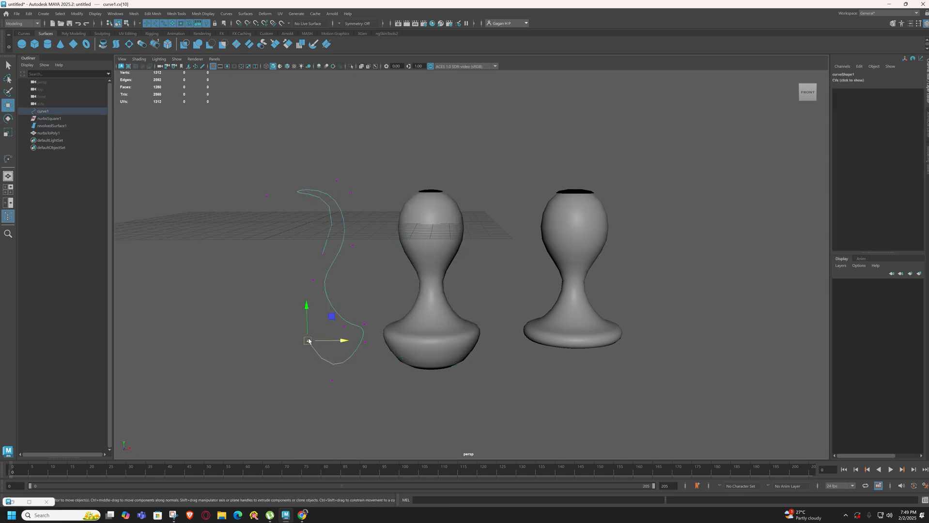
pyautogui.moveTo(309, 324); pyautogui.dragTo(308, 276)
pyautogui.keyDown('alt'); pyautogui.moveTo(448, 421); pyautogui.dragTo(449, 371); pyautogui.keyUp('alt')
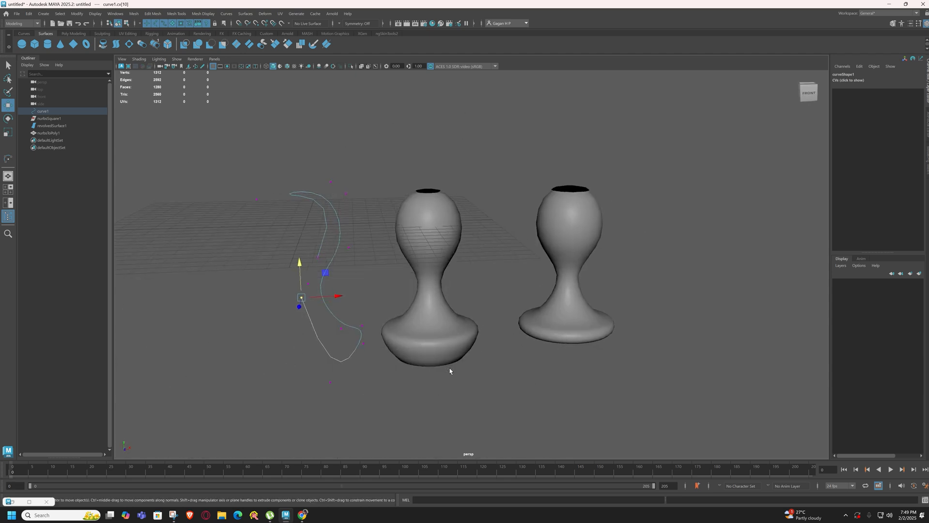
# Move the profile curve's control vertex at the base rim outward to widen the goblet's foot
pyautogui.click(362, 326)
pyautogui.moveTo(372, 330); pyautogui.dragTo(392, 340)
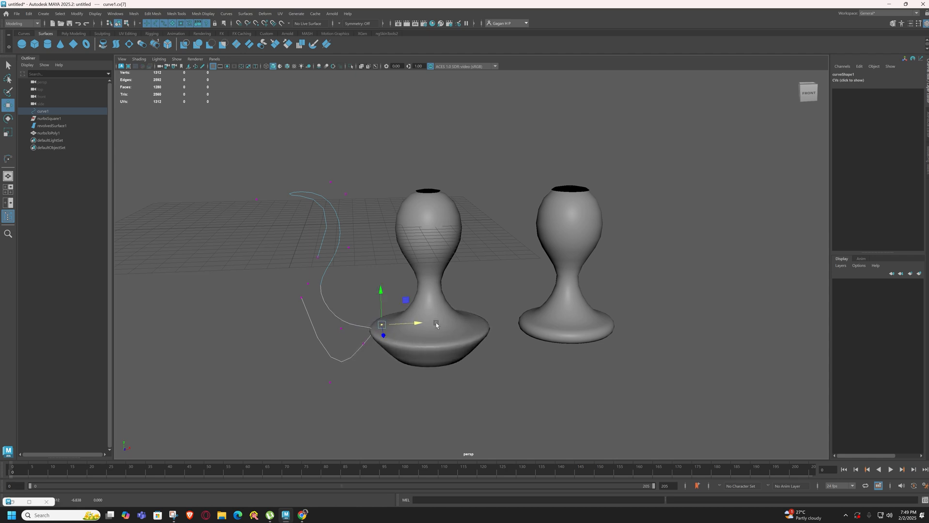
pyautogui.moveTo(368, 305); pyautogui.dragTo(378, 271, button='right')
# Examine individual faces on the bowl and stem of the polygon goblet, then return it to object mode
pyautogui.click(437, 279)
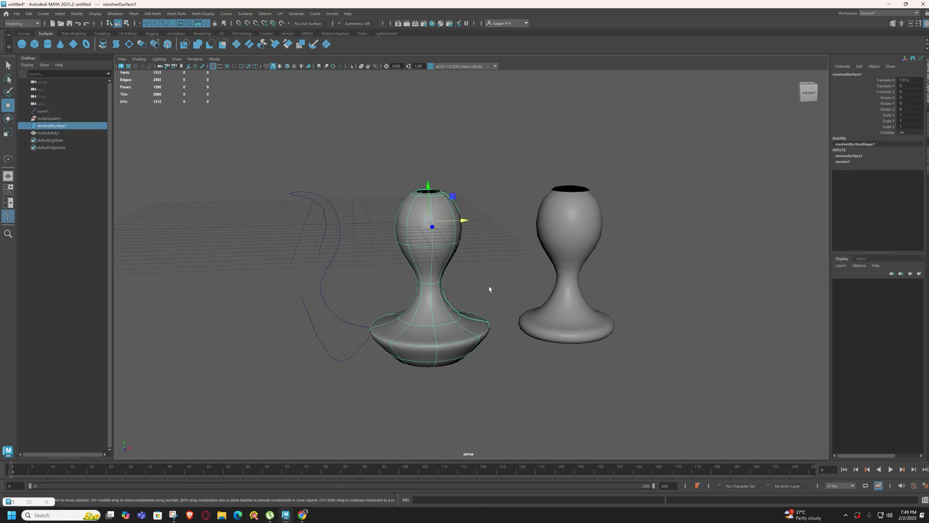
pyautogui.click(571, 275)
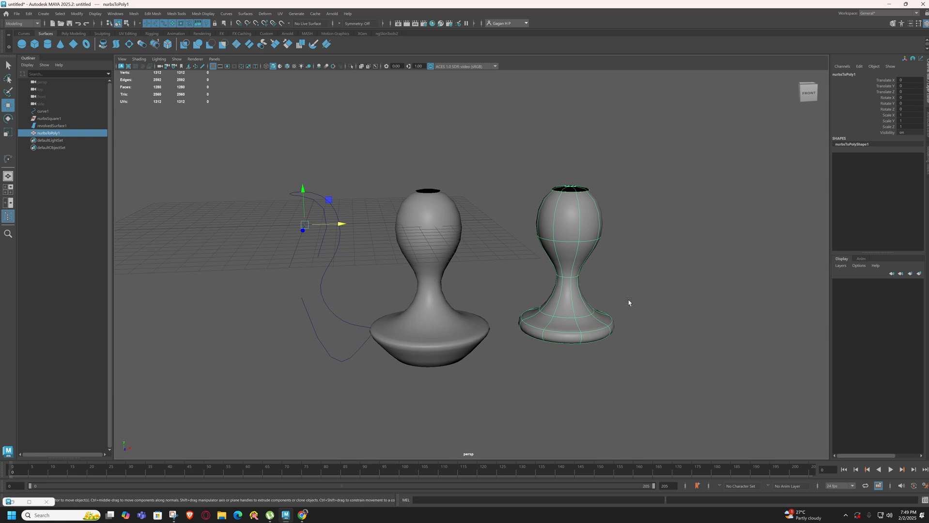
pyautogui.keyDown('alt'); pyautogui.moveTo(627, 302); pyautogui.dragTo(537, 326); pyautogui.keyUp('alt')
pyautogui.rightClick(522, 300)
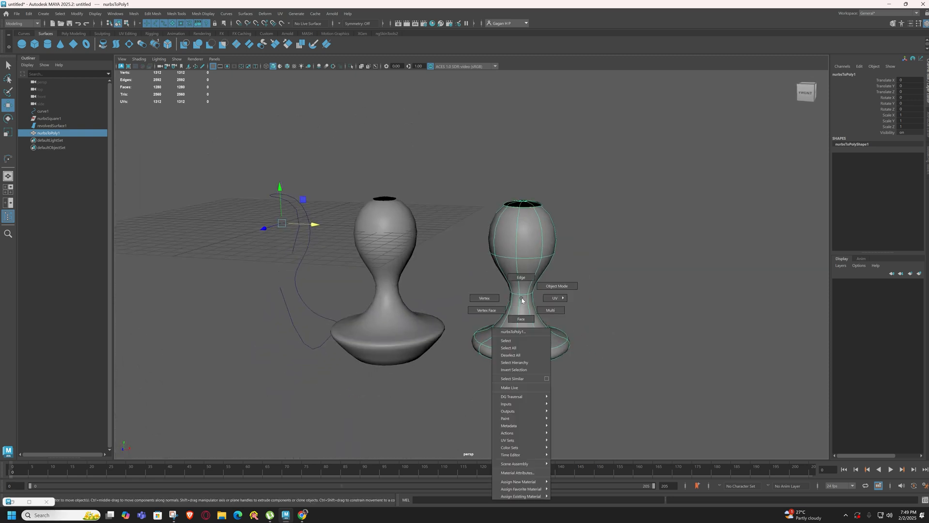
pyautogui.moveTo(521, 300); pyautogui.dragTo(523, 316, button='right')
pyautogui.click(523, 314)
pyautogui.click(519, 274)
pyautogui.click(519, 246)
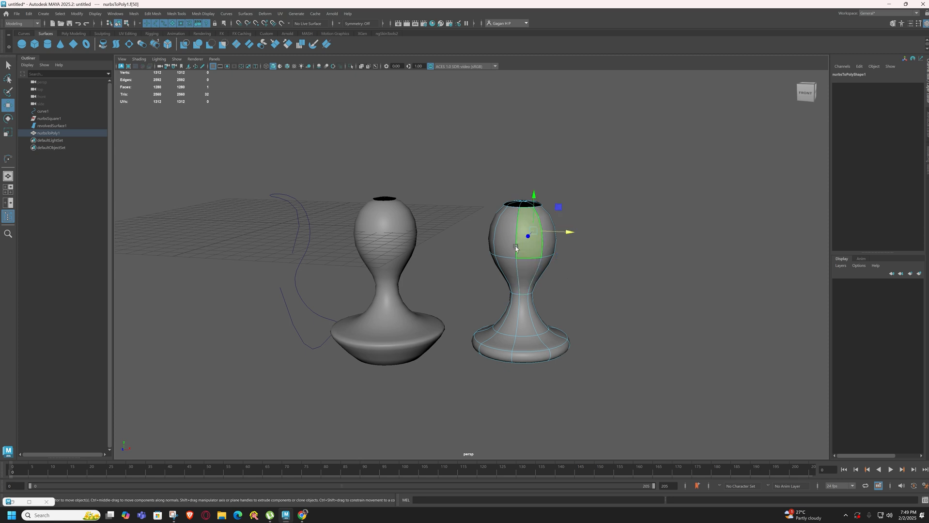
pyautogui.click(508, 243)
pyautogui.click(531, 265)
pyautogui.click(506, 272)
pyautogui.click(516, 308)
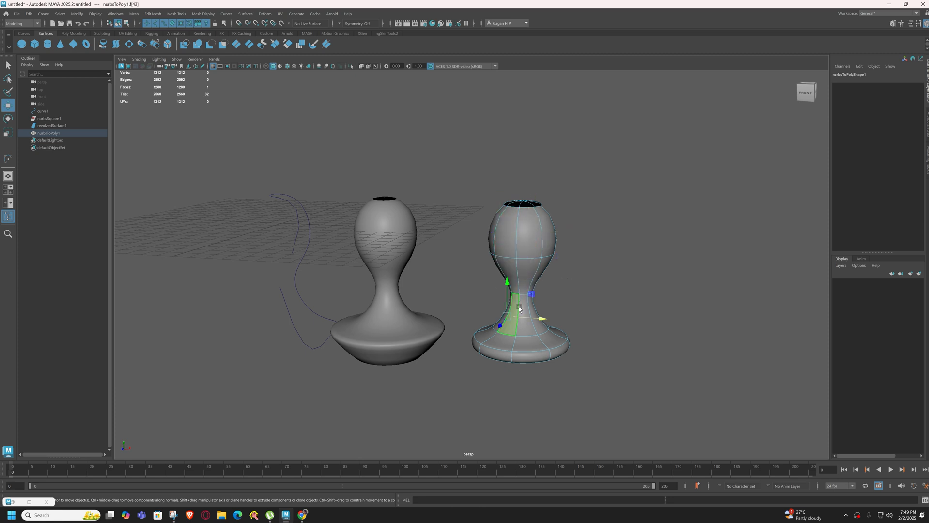
pyautogui.moveTo(522, 303); pyautogui.dragTo(554, 286, button='right')
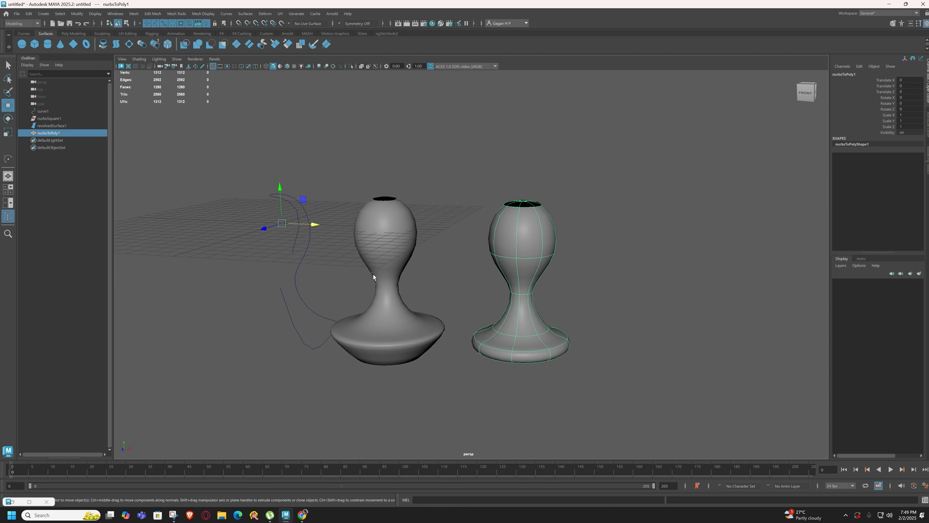
# Inspect the control vertices of the profile curve, including its bottom end point, and return to object mode
pyautogui.click(292, 250)
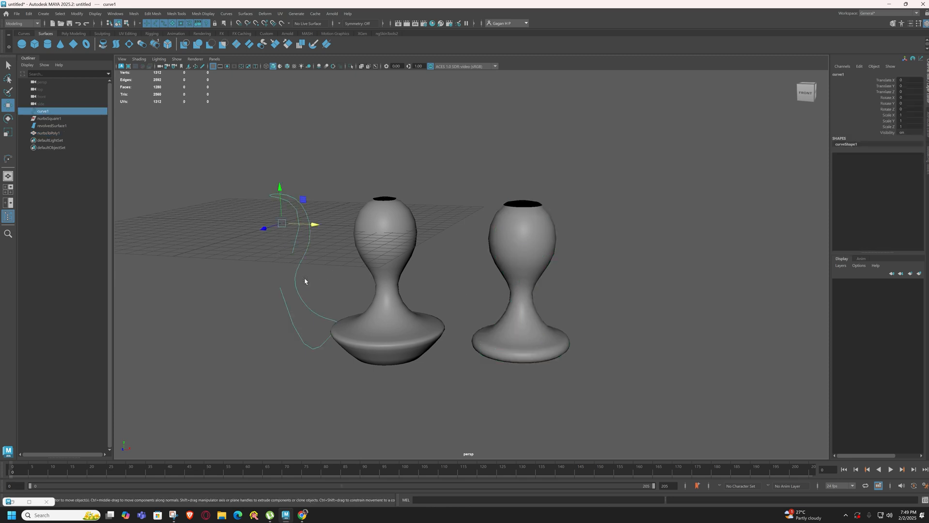
pyautogui.moveTo(291, 262); pyautogui.dragTo(240, 266, button='right')
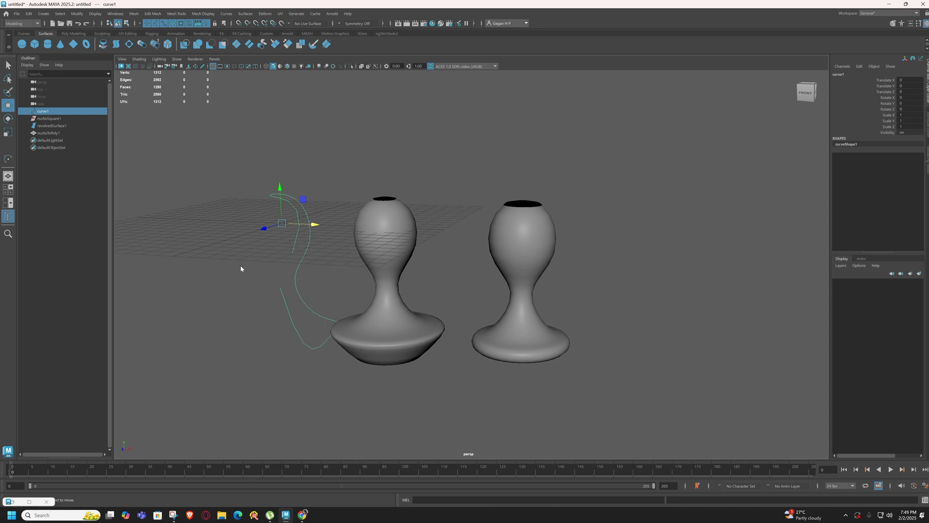
pyautogui.click(277, 286)
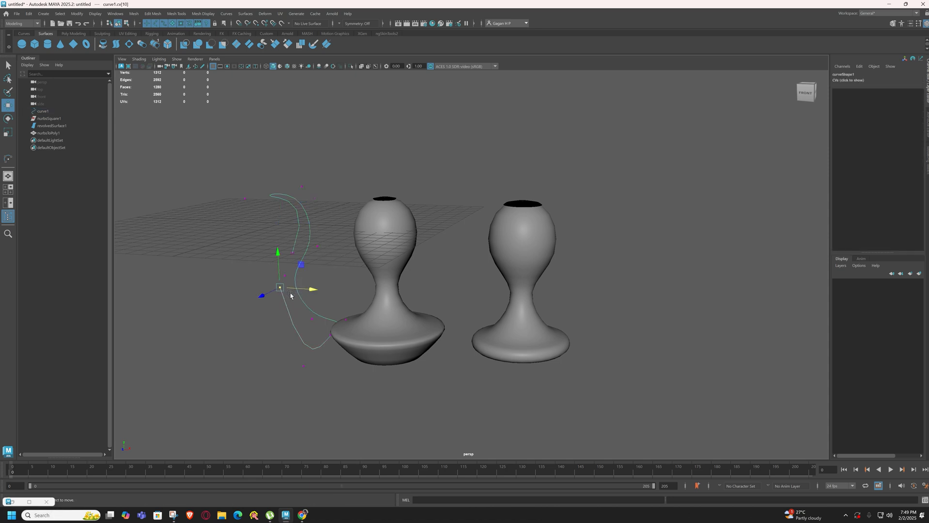
pyautogui.rightClick(305, 318)
pyautogui.moveTo(306, 318); pyautogui.dragTo(344, 301, button='right')
# Convert the reshaped revolved goblet from NURBS to polygons using the Control points tessellation method
pyautogui.click(393, 312)
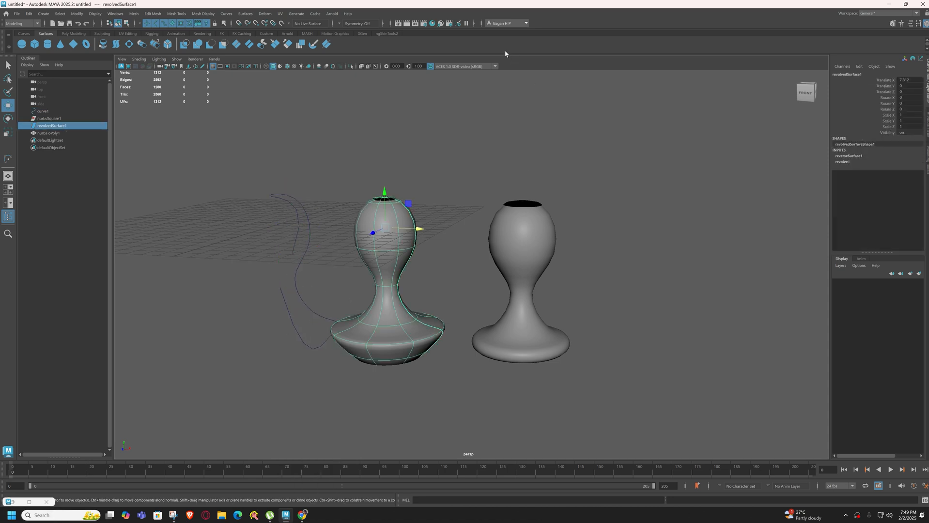
pyautogui.click(427, 15)
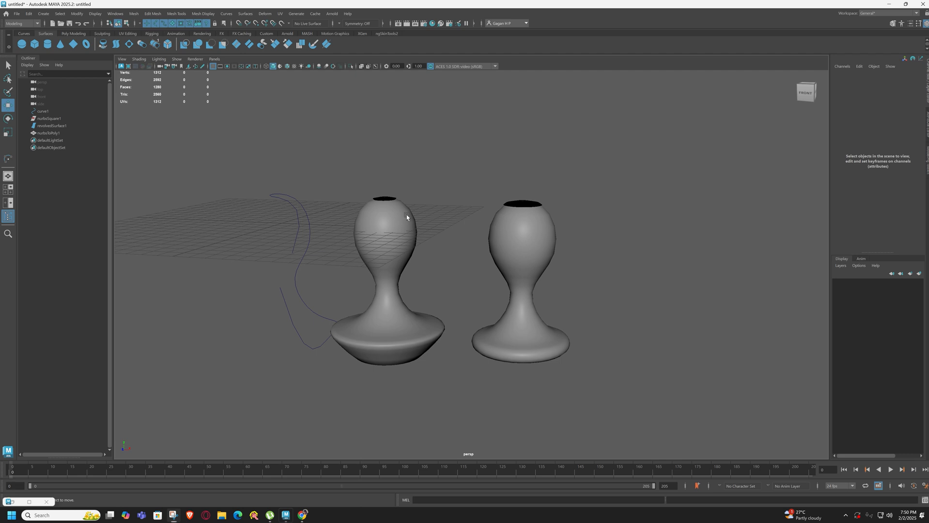
pyautogui.click(406, 215)
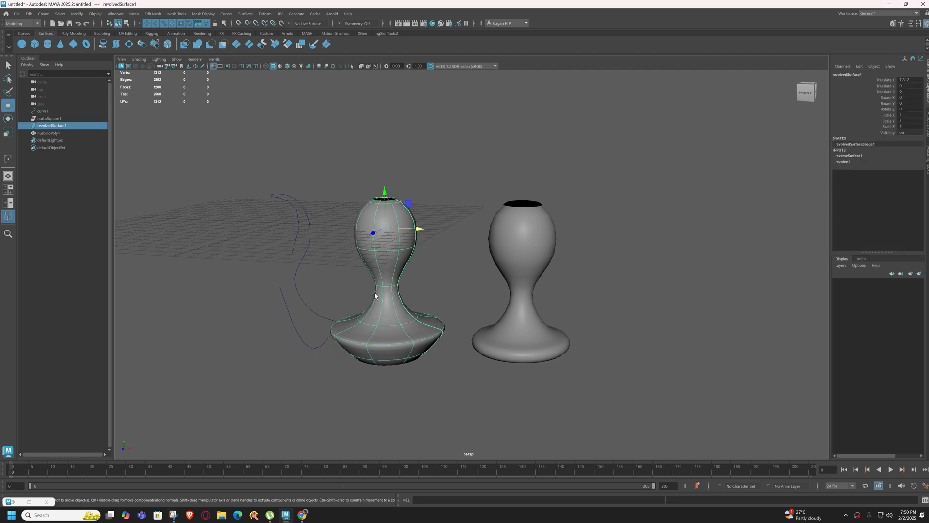
pyautogui.click(77, 13)
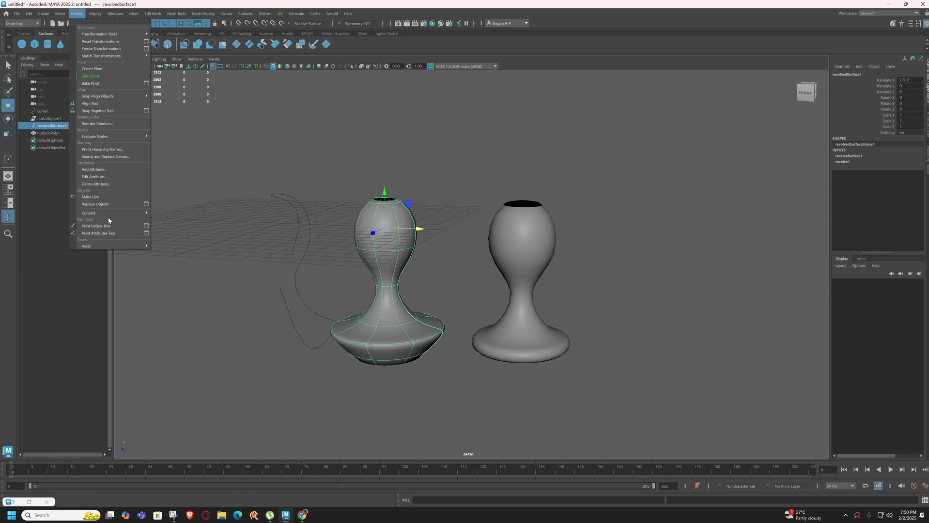
pyautogui.moveTo(114, 213)
pyautogui.click(242, 213)
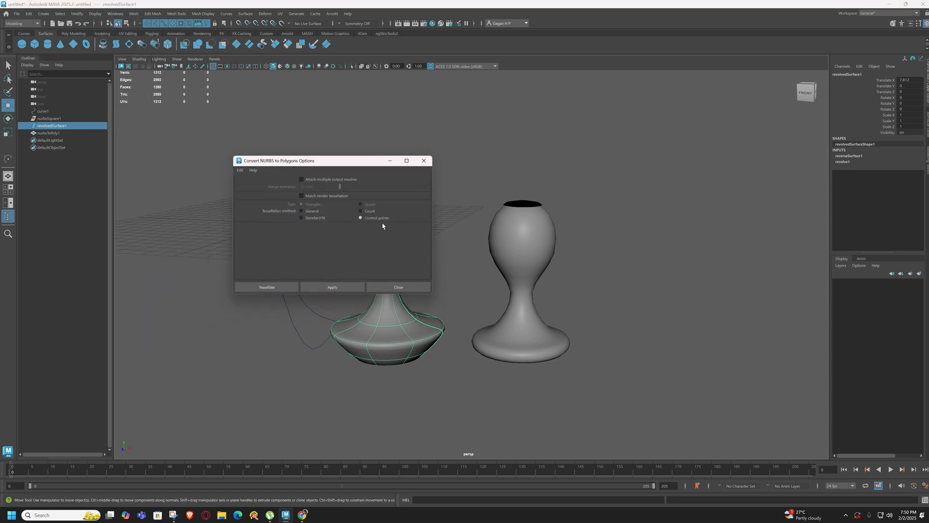
pyautogui.click(331, 289)
pyautogui.click(391, 289)
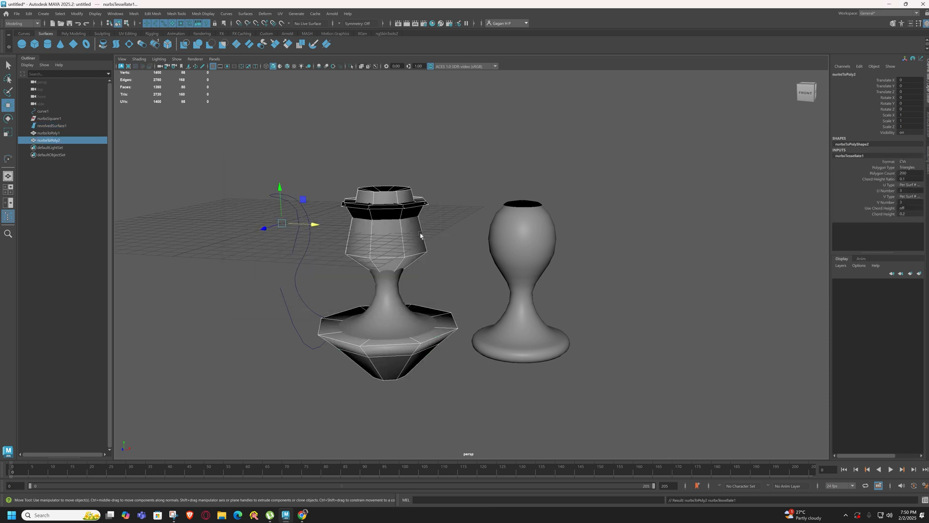
# Move the new polygon goblet about 19.66 units along X, beyond the other two goblets, and turn on its smooth mesh preview
pyautogui.click(345, 284)
pyautogui.click(389, 250)
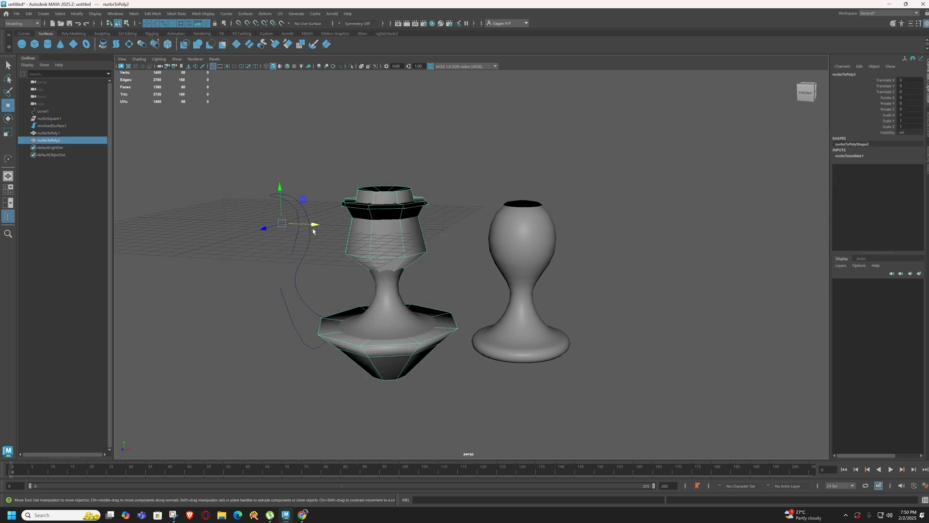
pyautogui.moveTo(313, 231); pyautogui.dragTo(593, 240)
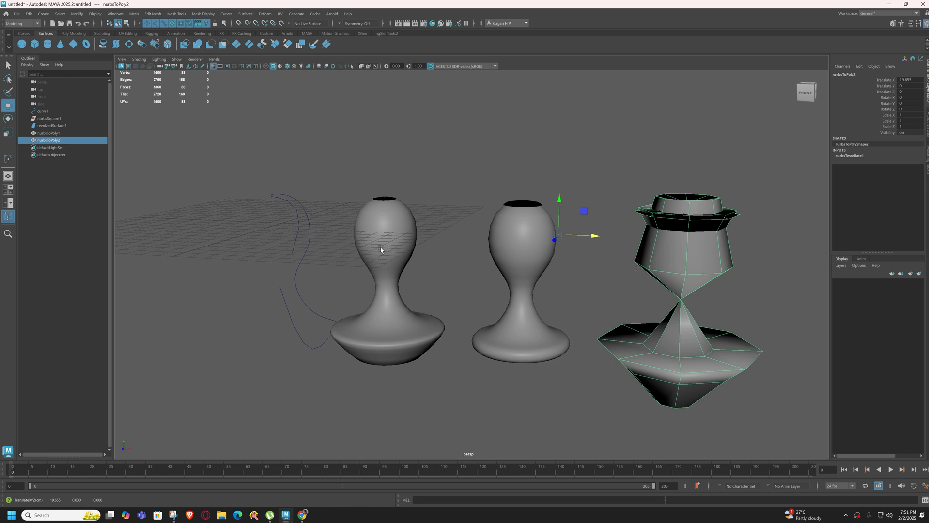
pyautogui.press('3')
pyautogui.click(641, 299)
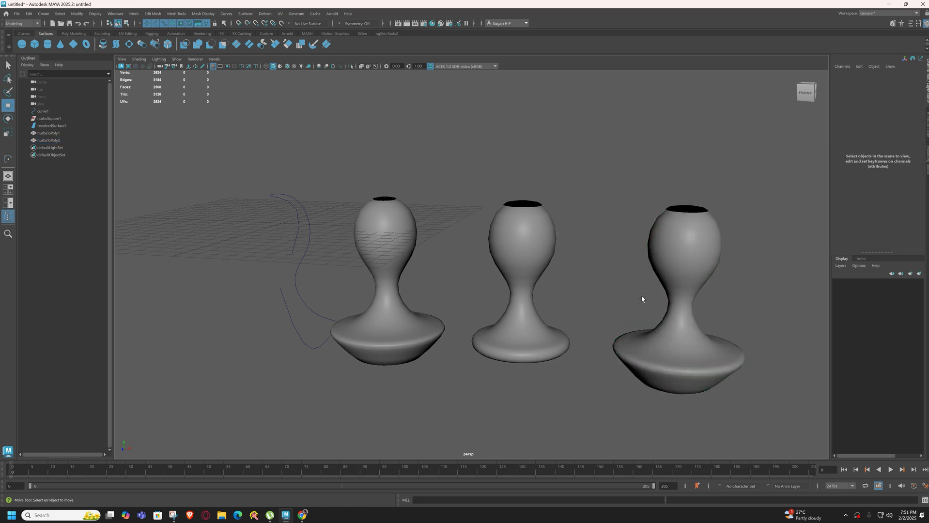
pyautogui.click(667, 272)
pyautogui.click(600, 290)
pyautogui.moveTo(234, 139); pyautogui.dragTo(325, 265)
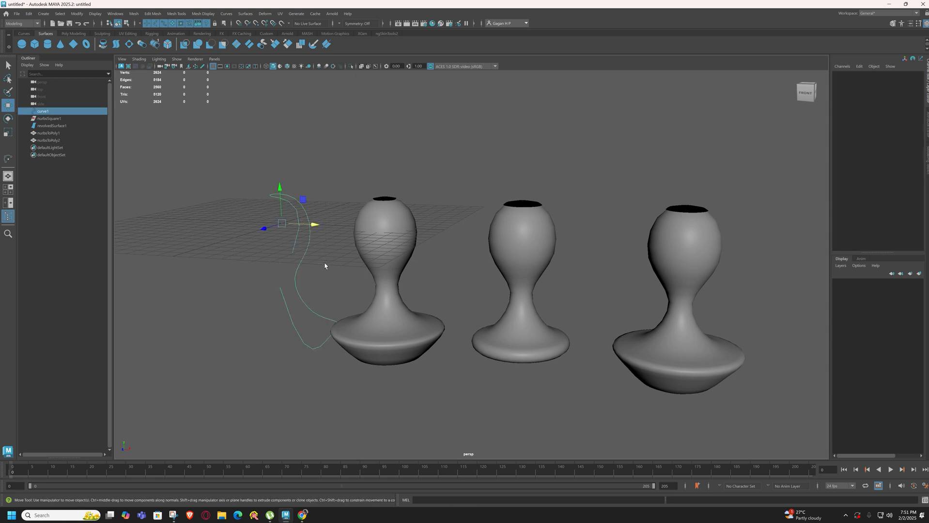
pyautogui.click(209, 153)
pyautogui.moveTo(239, 172); pyautogui.dragTo(285, 211)
pyautogui.click(194, 166)
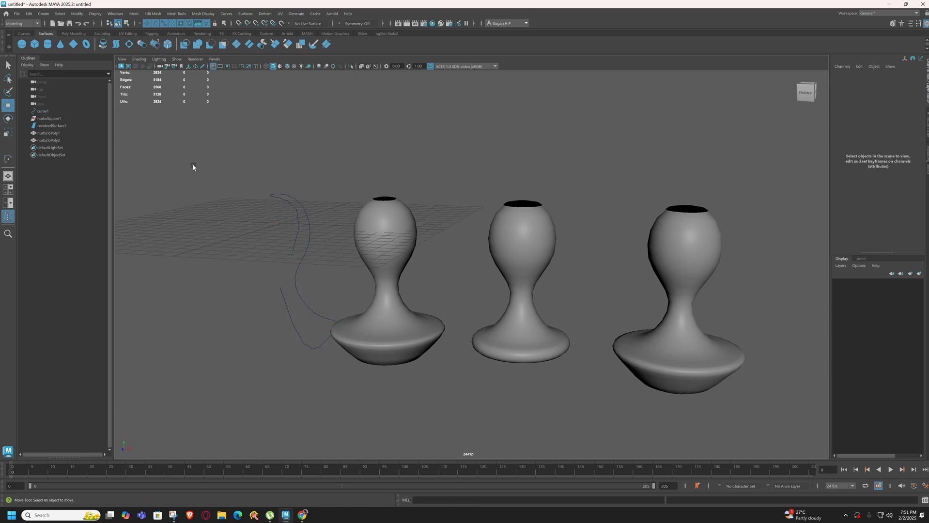
pyautogui.click(21, 34)
pyautogui.click(48, 34)
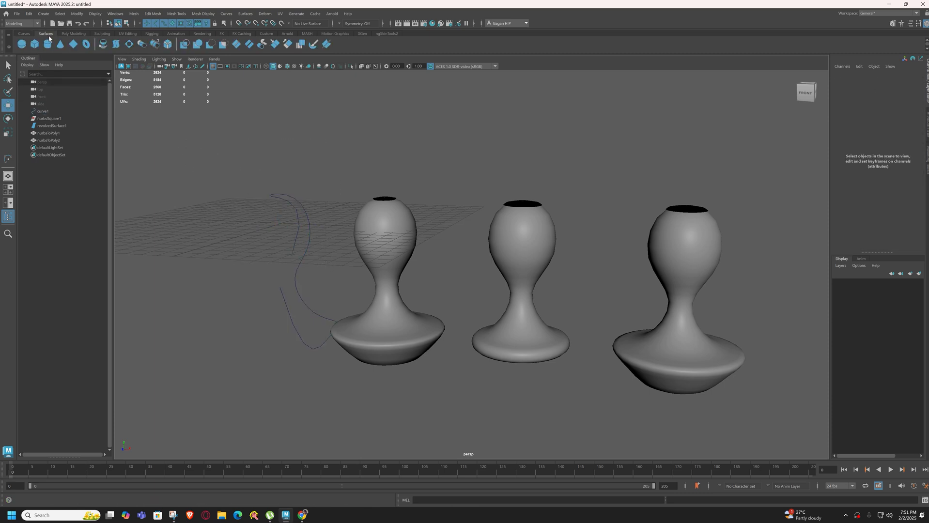
pyautogui.click(20, 34)
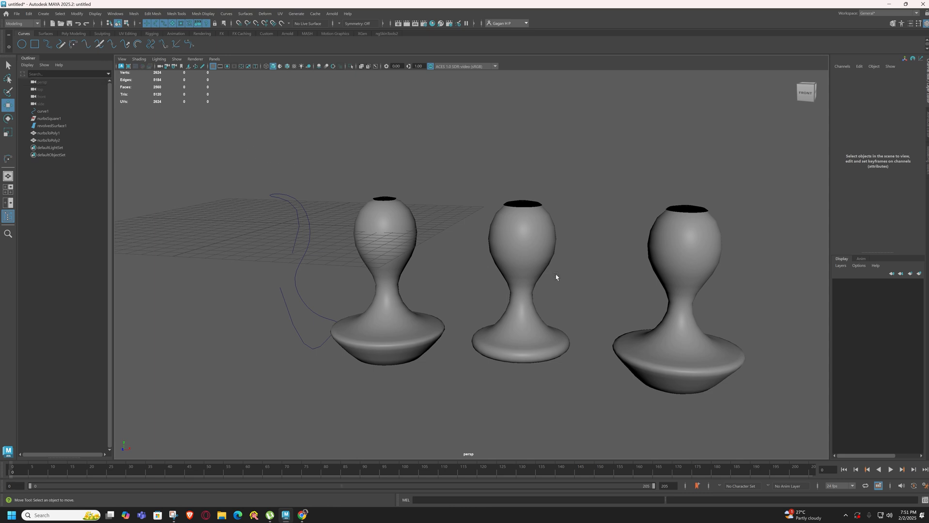
pyautogui.moveTo(252, 177); pyautogui.dragTo(323, 242)
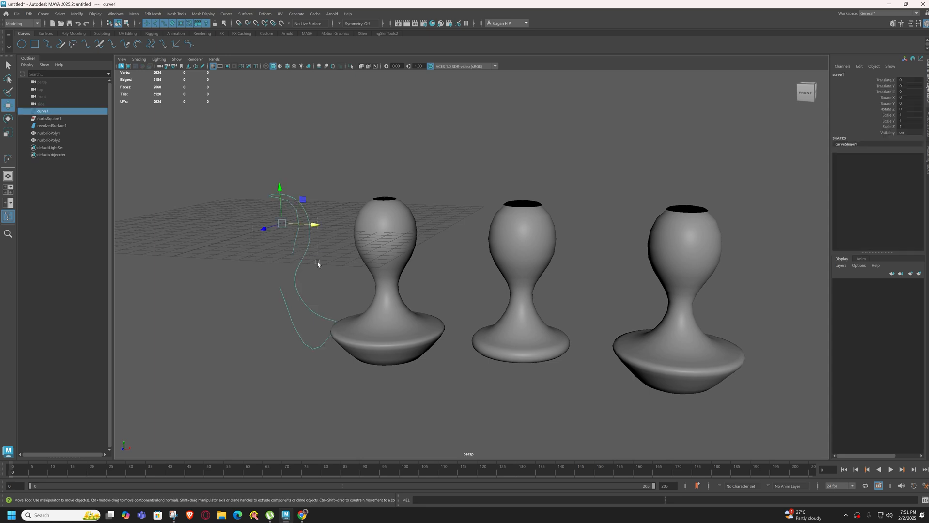
pyautogui.click(536, 259)
pyautogui.click(707, 257)
pyautogui.moveTo(706, 255); pyautogui.dragTo(630, 255, button='right')
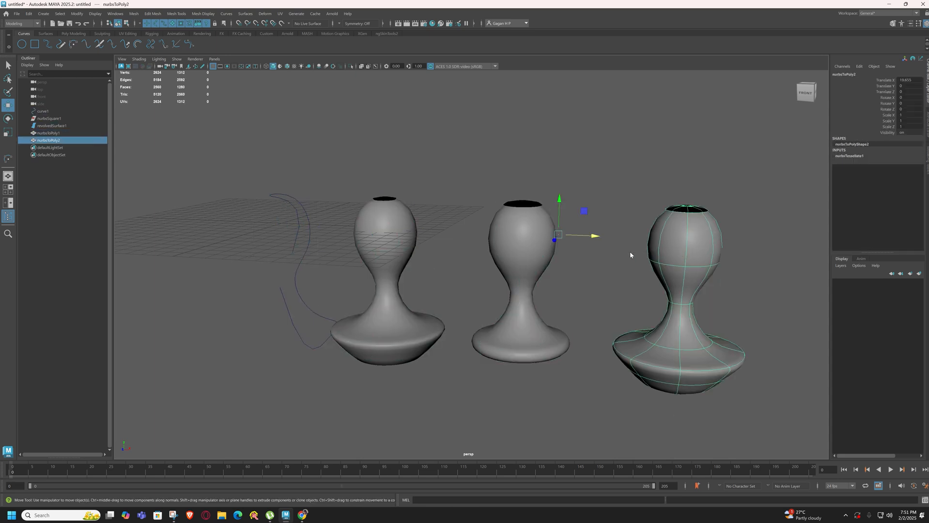
# Pull control vertices at the revolved goblet's rim up and outward to test its history link to the polygon copy
pyautogui.press('F8')
pyautogui.click(395, 223)
pyautogui.moveTo(395, 223); pyautogui.dragTo(302, 229, button='right')
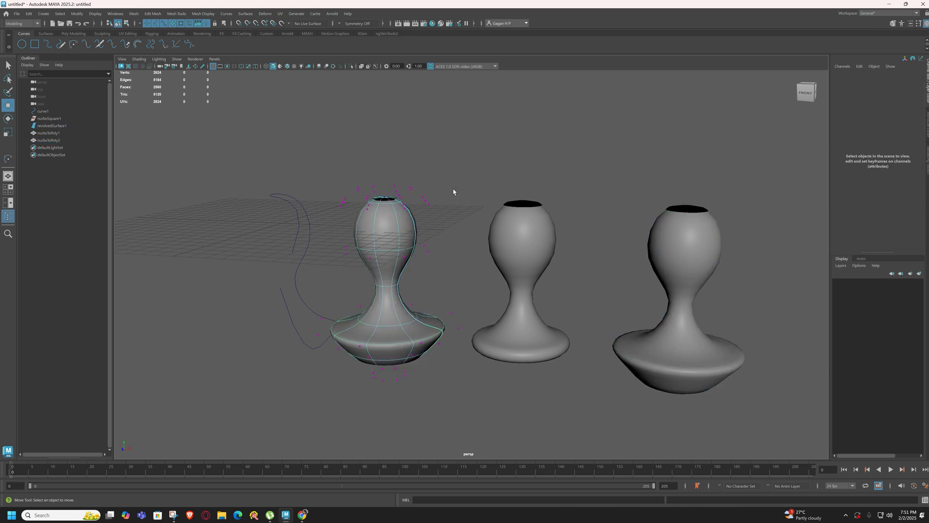
pyautogui.moveTo(419, 194); pyautogui.dragTo(459, 179)
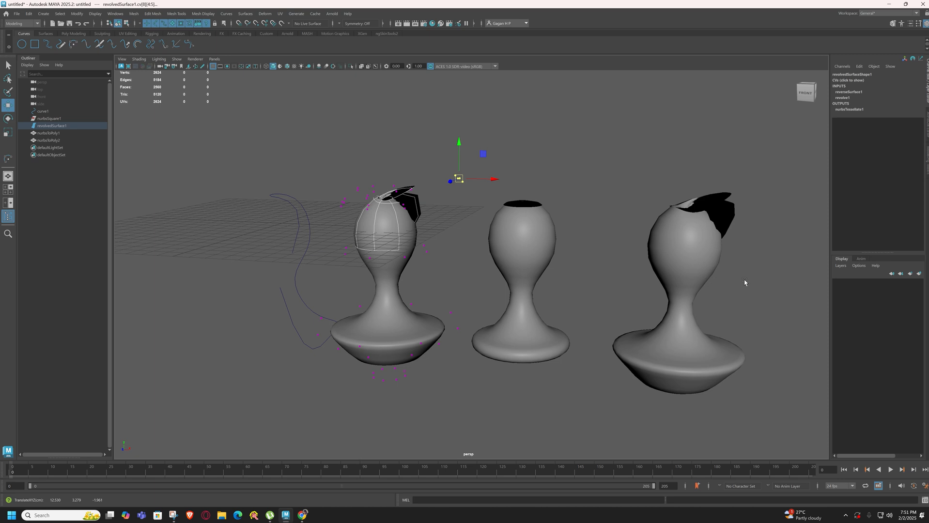
# Undo the rim vertex move on the revolved goblet and return it to object mode
pyautogui.hotkey('ctrl', 'z')
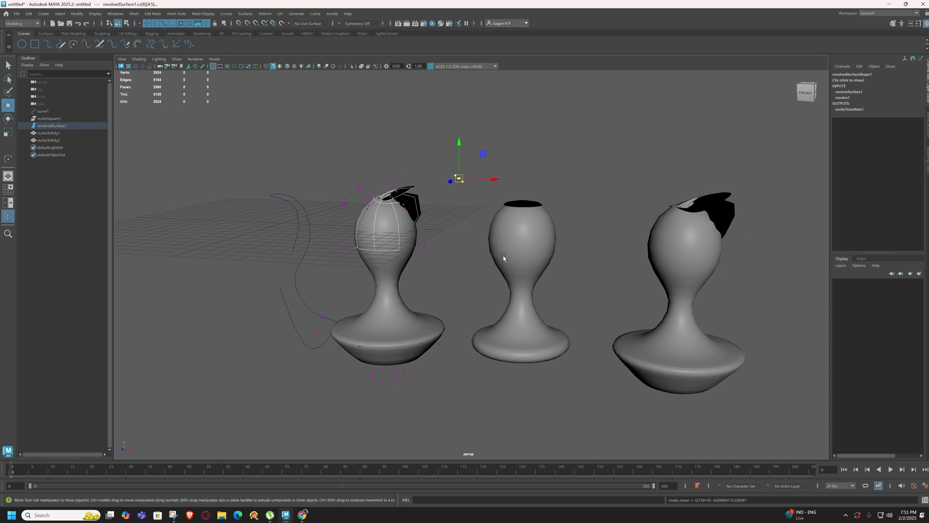
pyautogui.moveTo(379, 224); pyautogui.dragTo(439, 202, button='right')
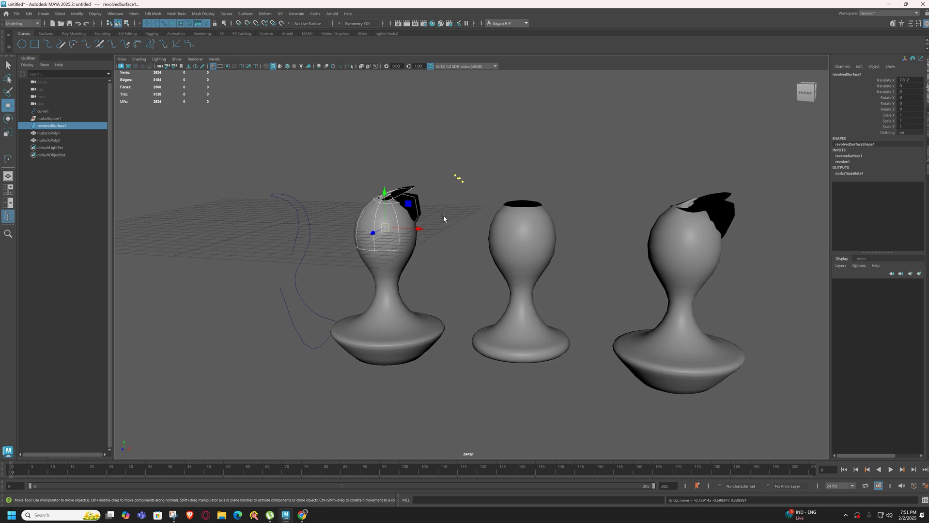
pyautogui.hotkey('ctrl', 'z')
pyautogui.hotkey('ctrl', 'z')
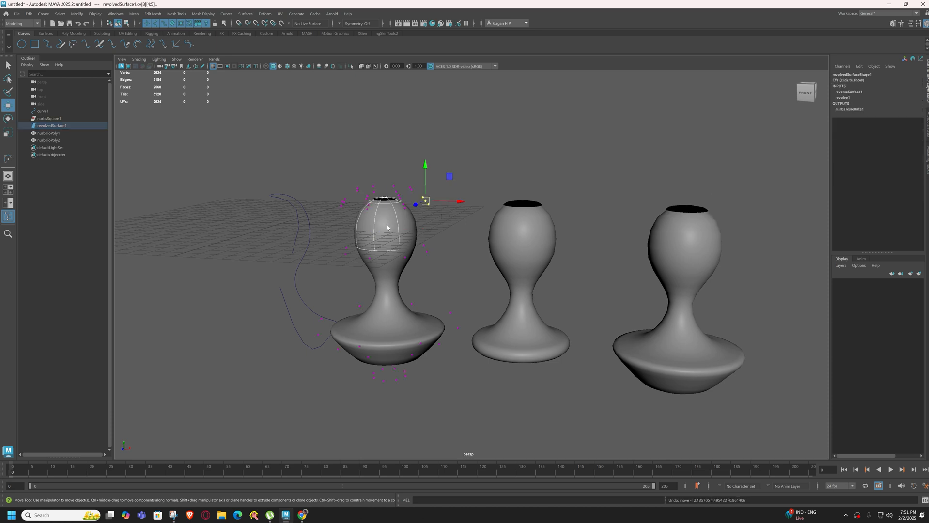
pyautogui.moveTo(387, 227); pyautogui.dragTo(440, 202, button='right')
pyautogui.click(448, 224)
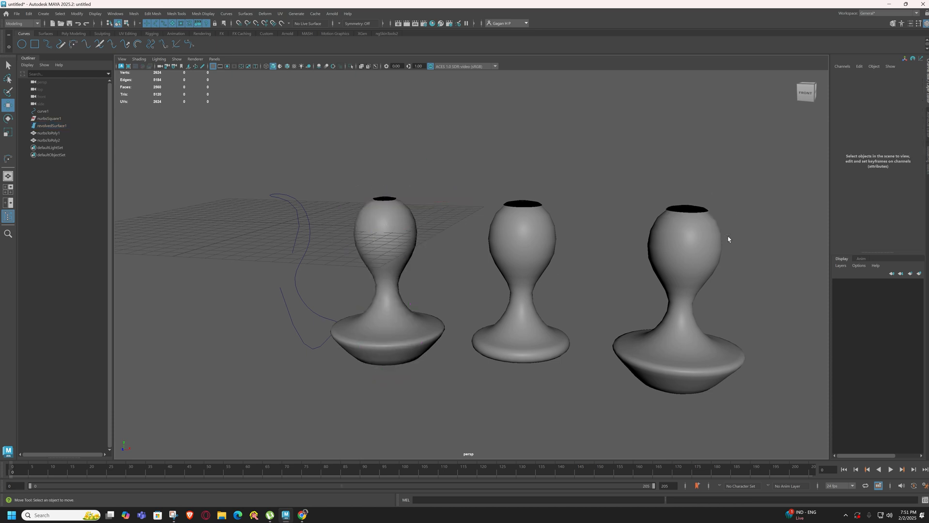
pyautogui.click(696, 236)
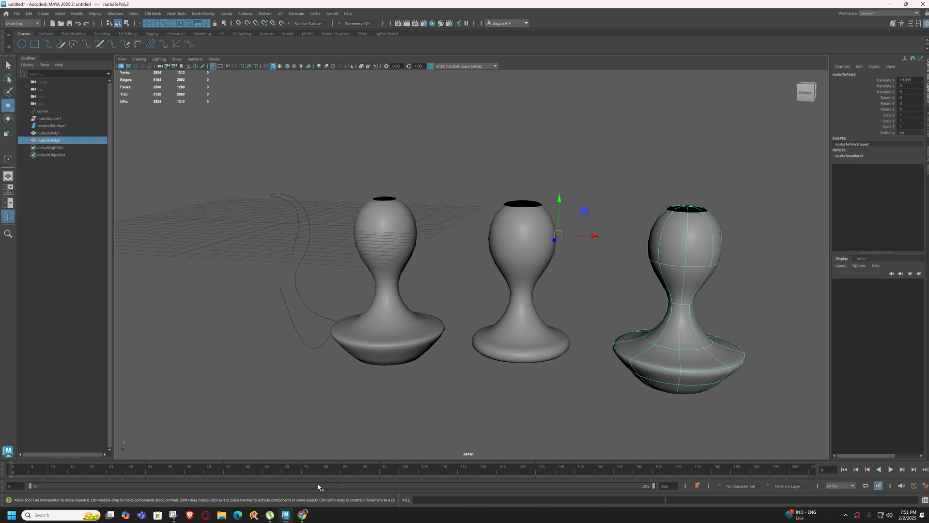
pyautogui.click(484, 126)
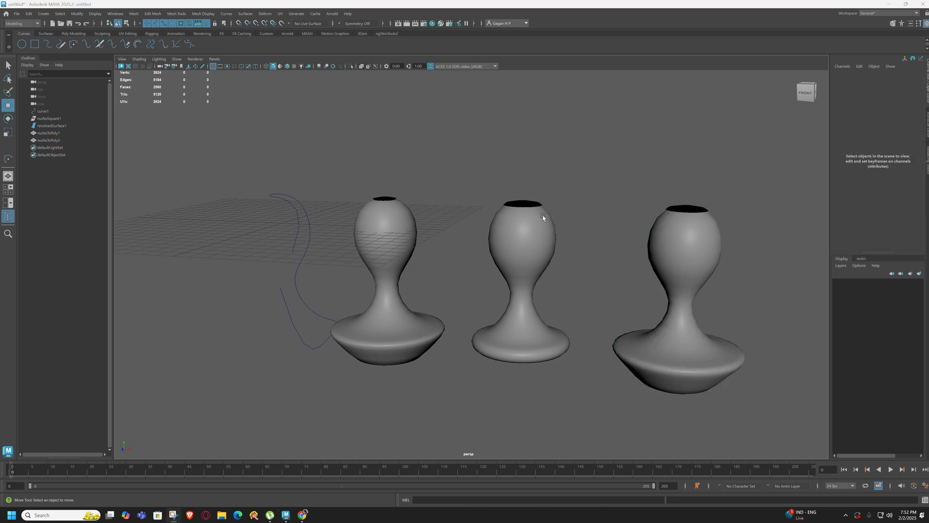
pyautogui.click(664, 272)
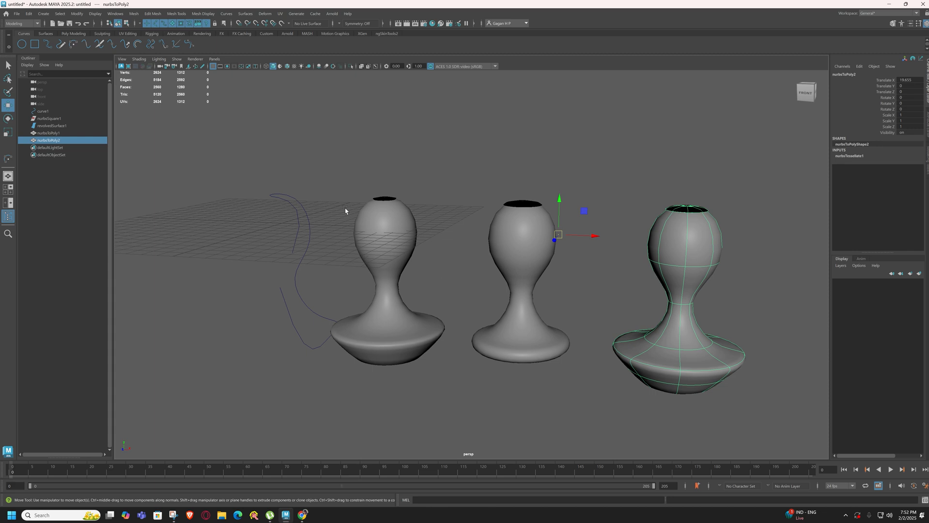
pyautogui.click(367, 224)
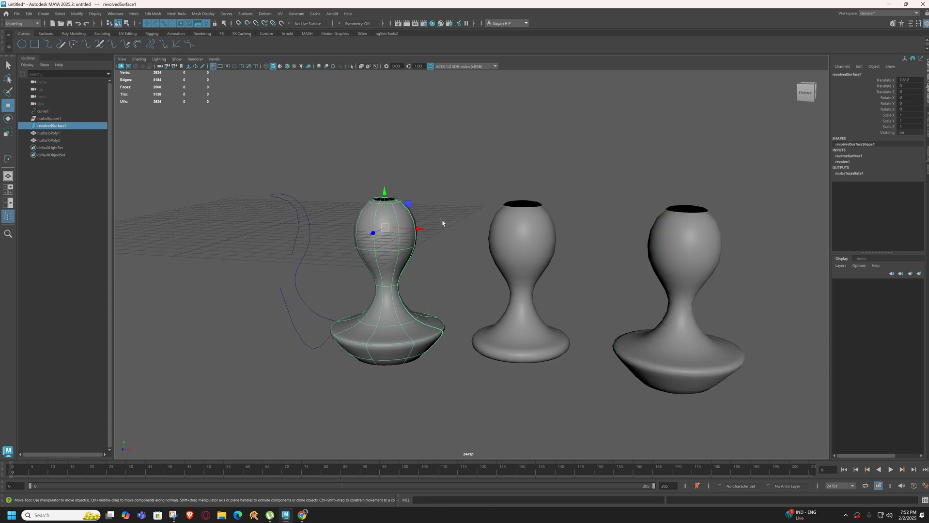
# Center the pivot of the reshaped, wide-footed polygon goblet, delete its construction history and freeze its transformations
pyautogui.click(705, 234)
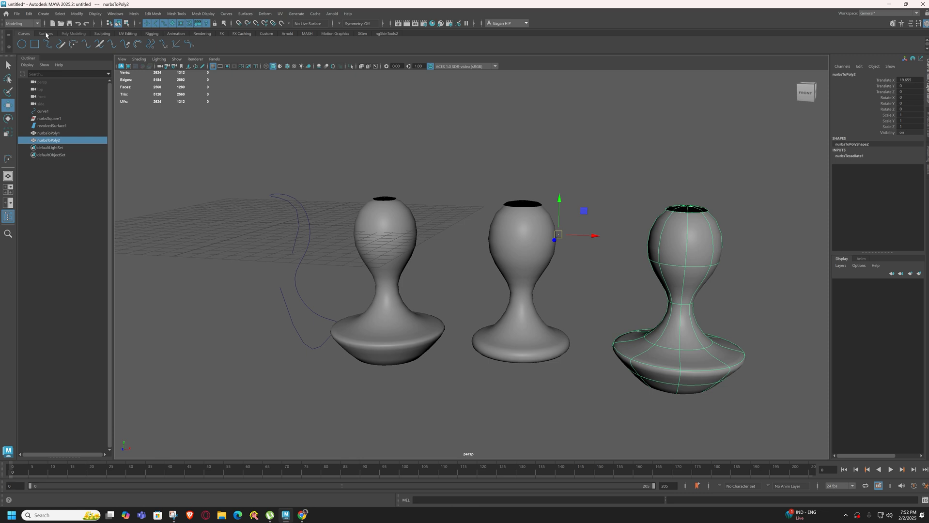
pyautogui.click(74, 34)
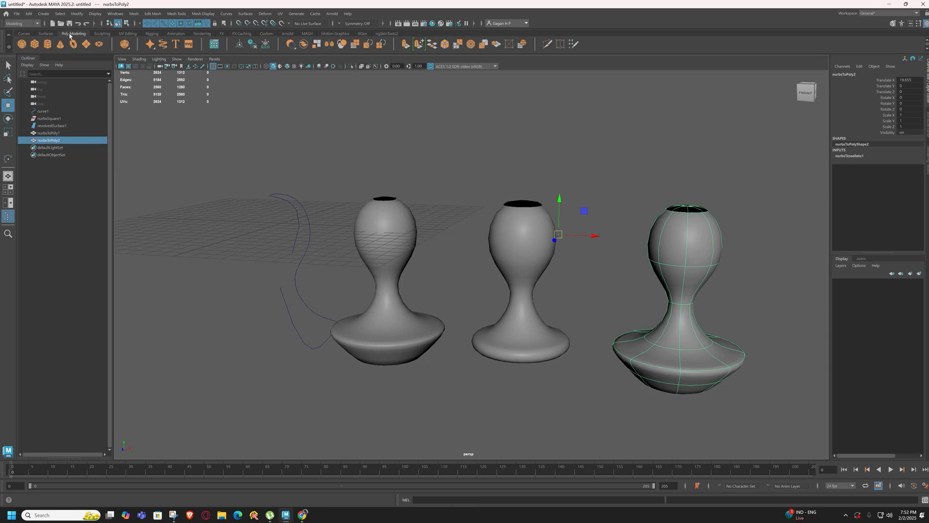
pyautogui.click(238, 46)
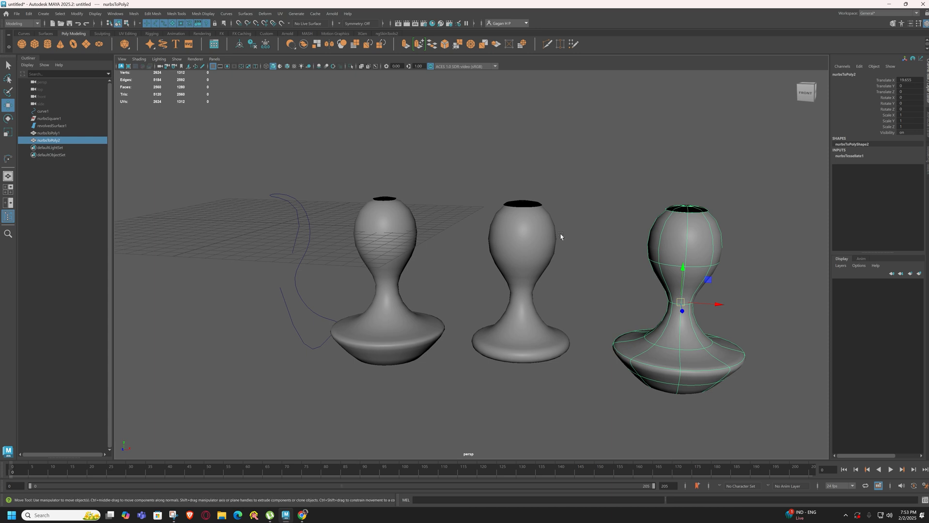
pyautogui.click(253, 47)
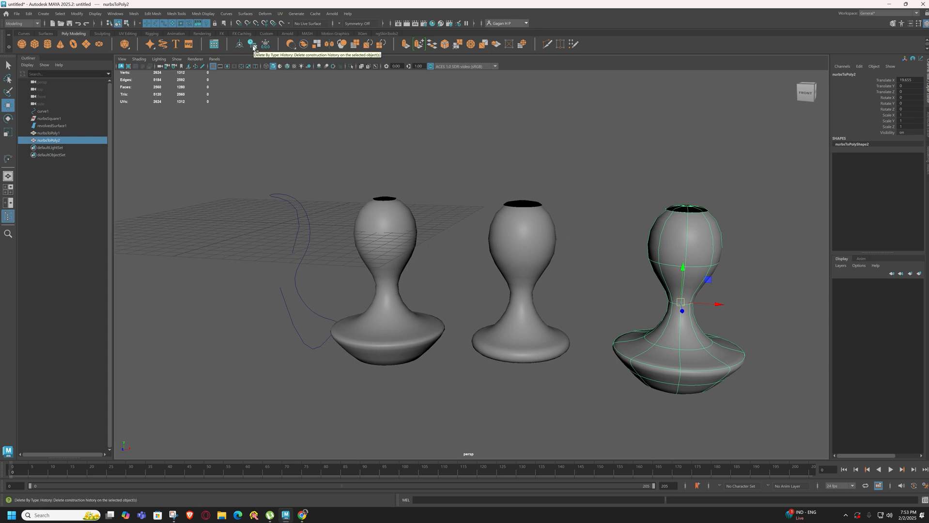
pyautogui.click(265, 44)
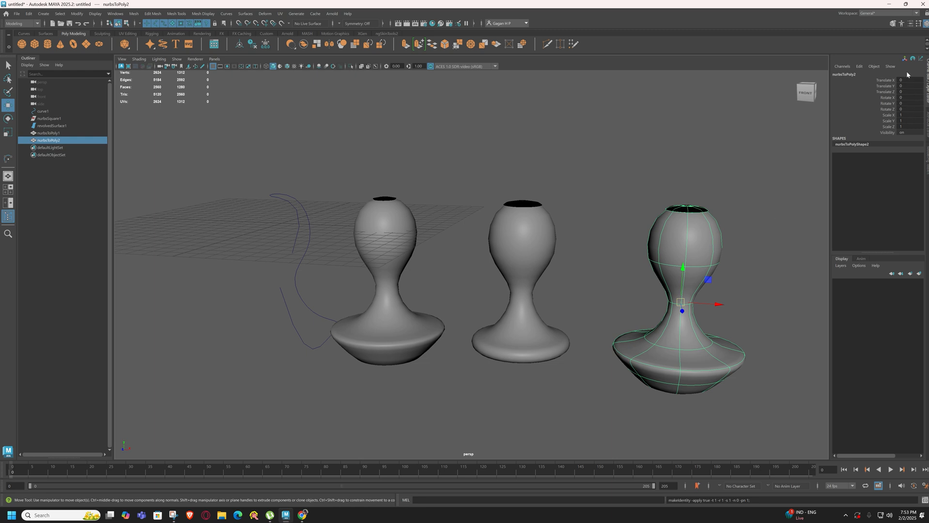
pyautogui.click(672, 157)
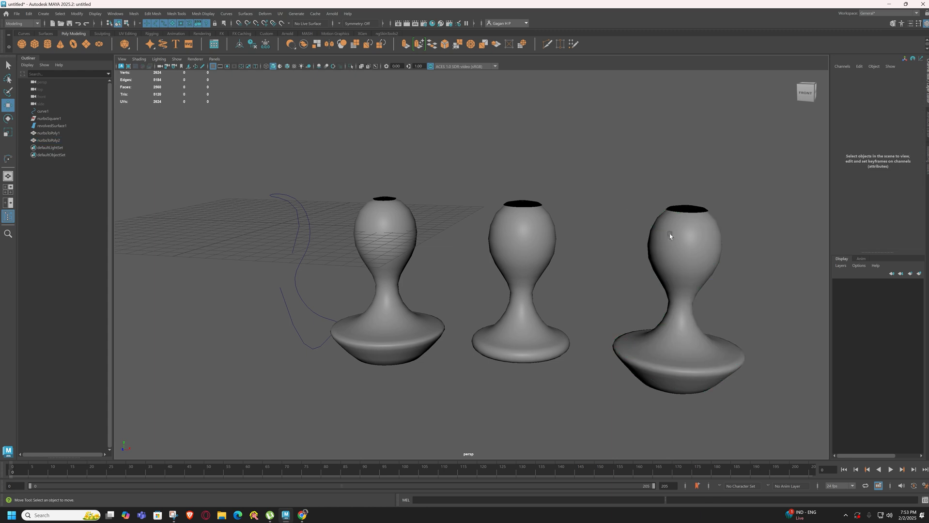
# Pull the revolved goblet's rim control vertices outward again to test the polygon copy without its construction history
pyautogui.click(372, 237)
pyautogui.moveTo(372, 237); pyautogui.dragTo(267, 232, button='right')
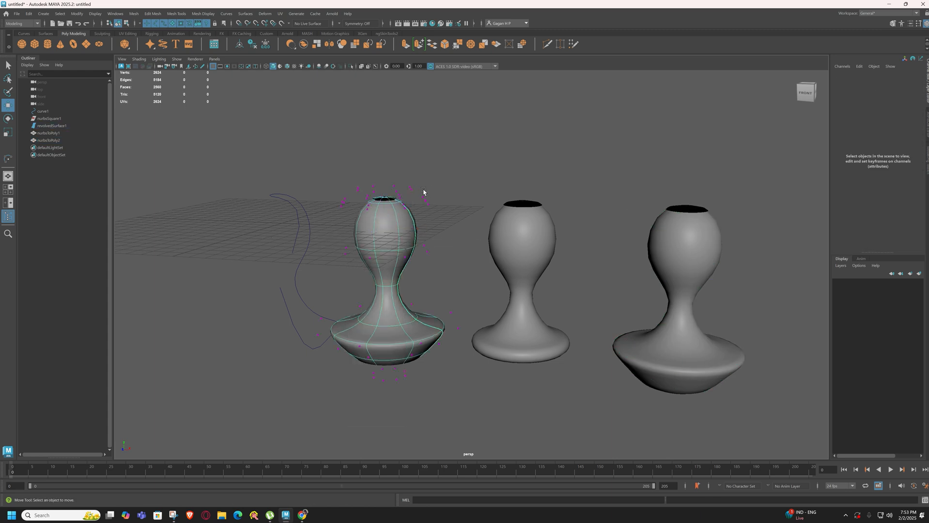
pyautogui.moveTo(421, 191); pyautogui.dragTo(466, 185)
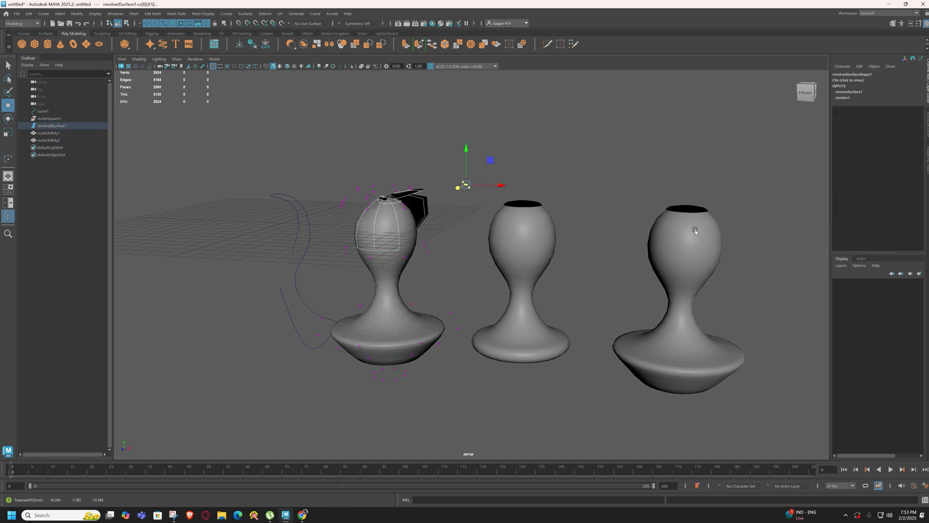
pyautogui.click(450, 208)
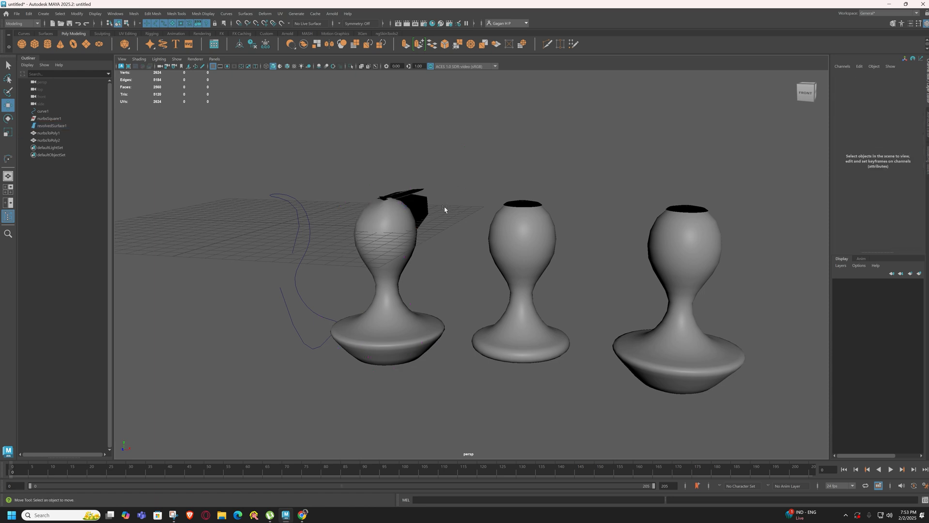
# Undo the second rim vertex distortion and switch the revolved goblet back to object mode
pyautogui.hotkey('ctrl', 'z')
pyautogui.hotkey('ctrl', 'z')
pyautogui.hotkey('ctrl', 'z')
pyautogui.hotkey('ctrl', 'z')
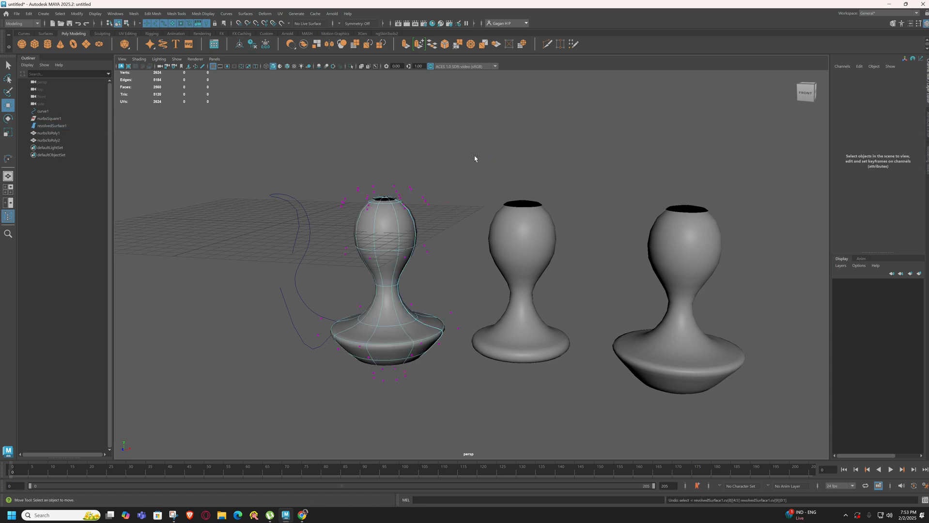
pyautogui.moveTo(401, 219); pyautogui.dragTo(485, 161, button='right')
pyautogui.click(486, 163)
pyautogui.click(682, 248)
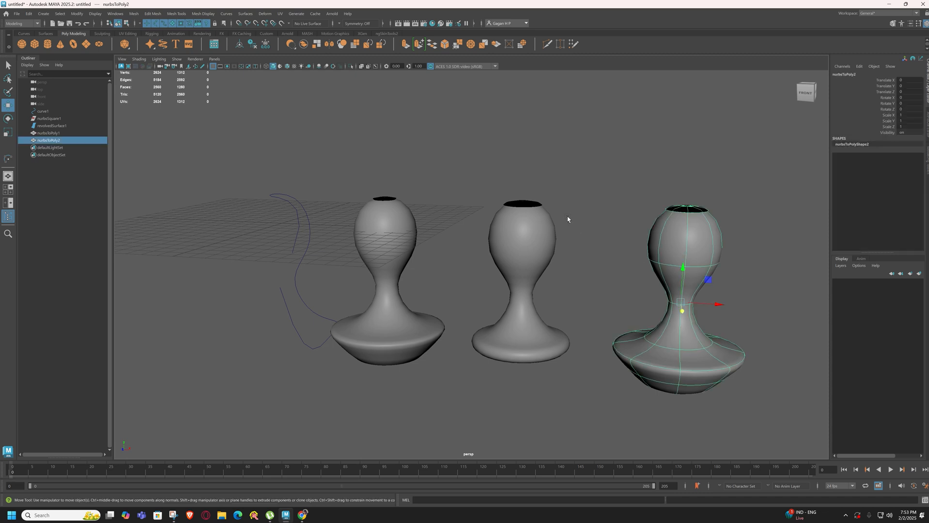
pyautogui.moveTo(239, 185); pyautogui.dragTo(332, 247)
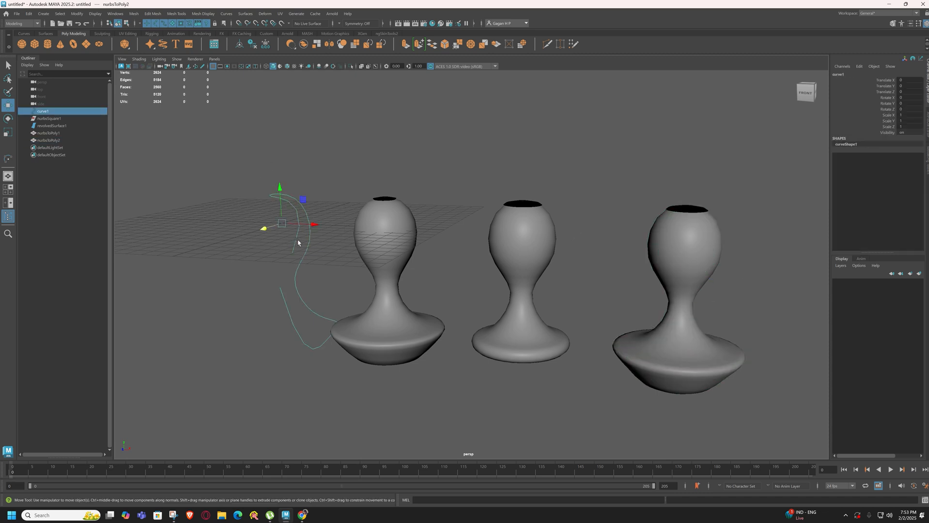
pyautogui.click(309, 253)
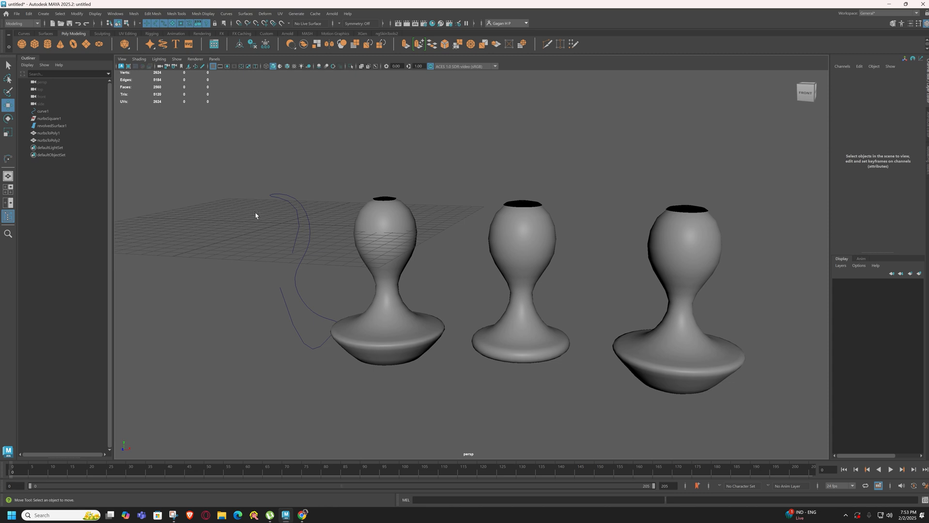